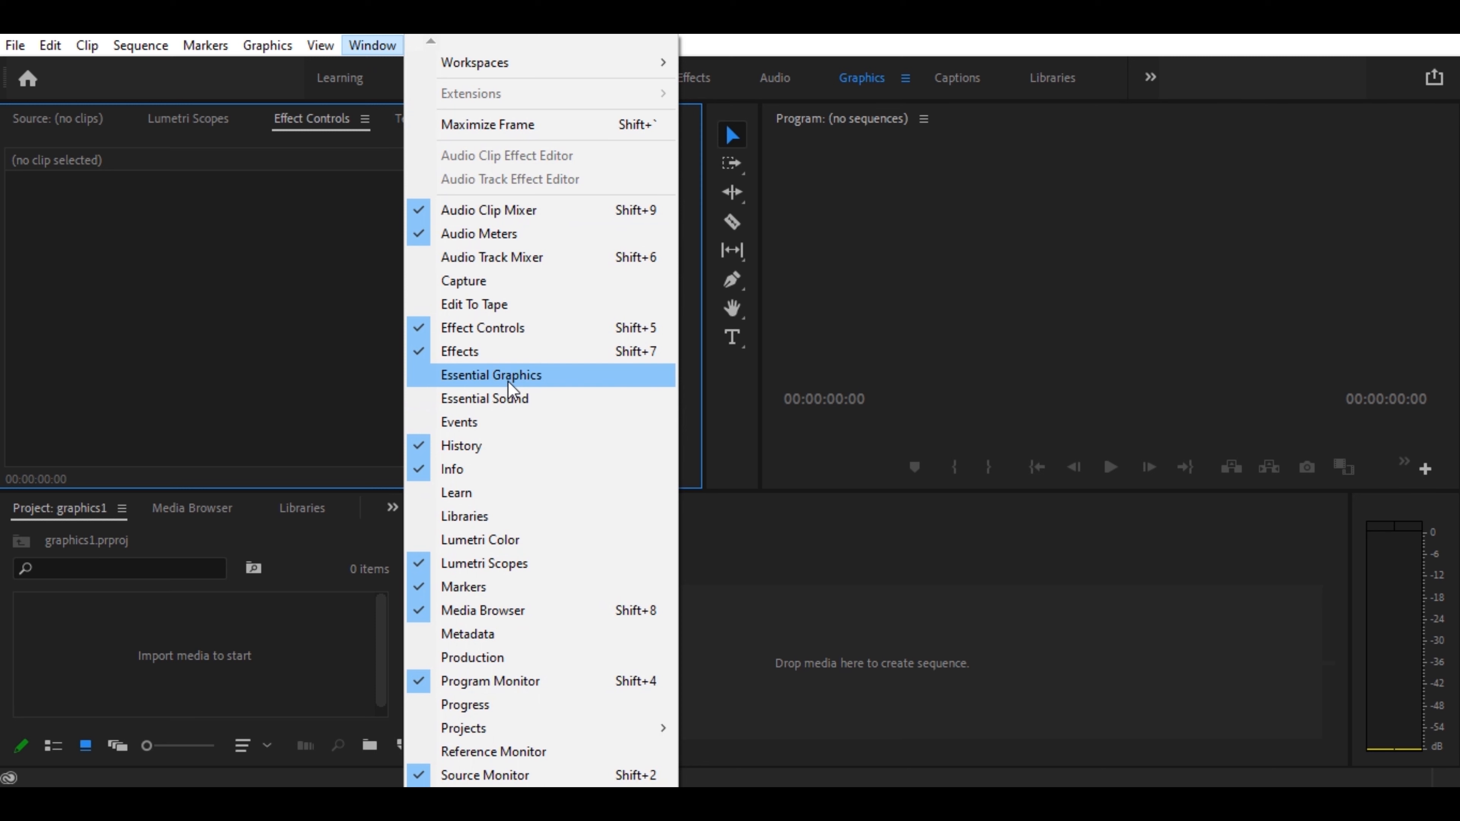
# Step: Display Essential Graphics and browse the available motion graphics templates
pyautogui.click(509, 380)
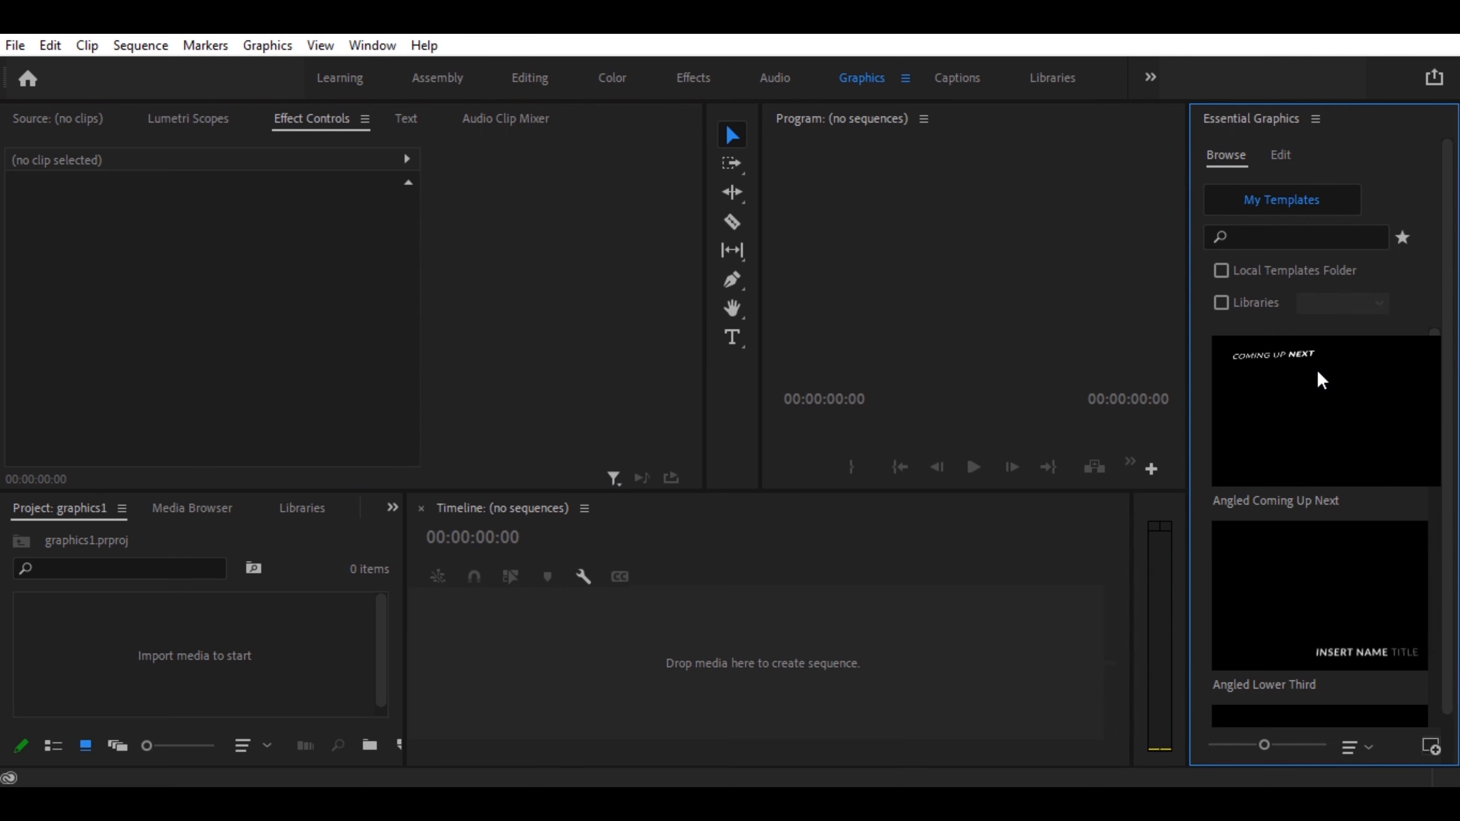
pyautogui.scroll(-3, 1346, 650)
pyautogui.scroll(-9, 1322, 604)
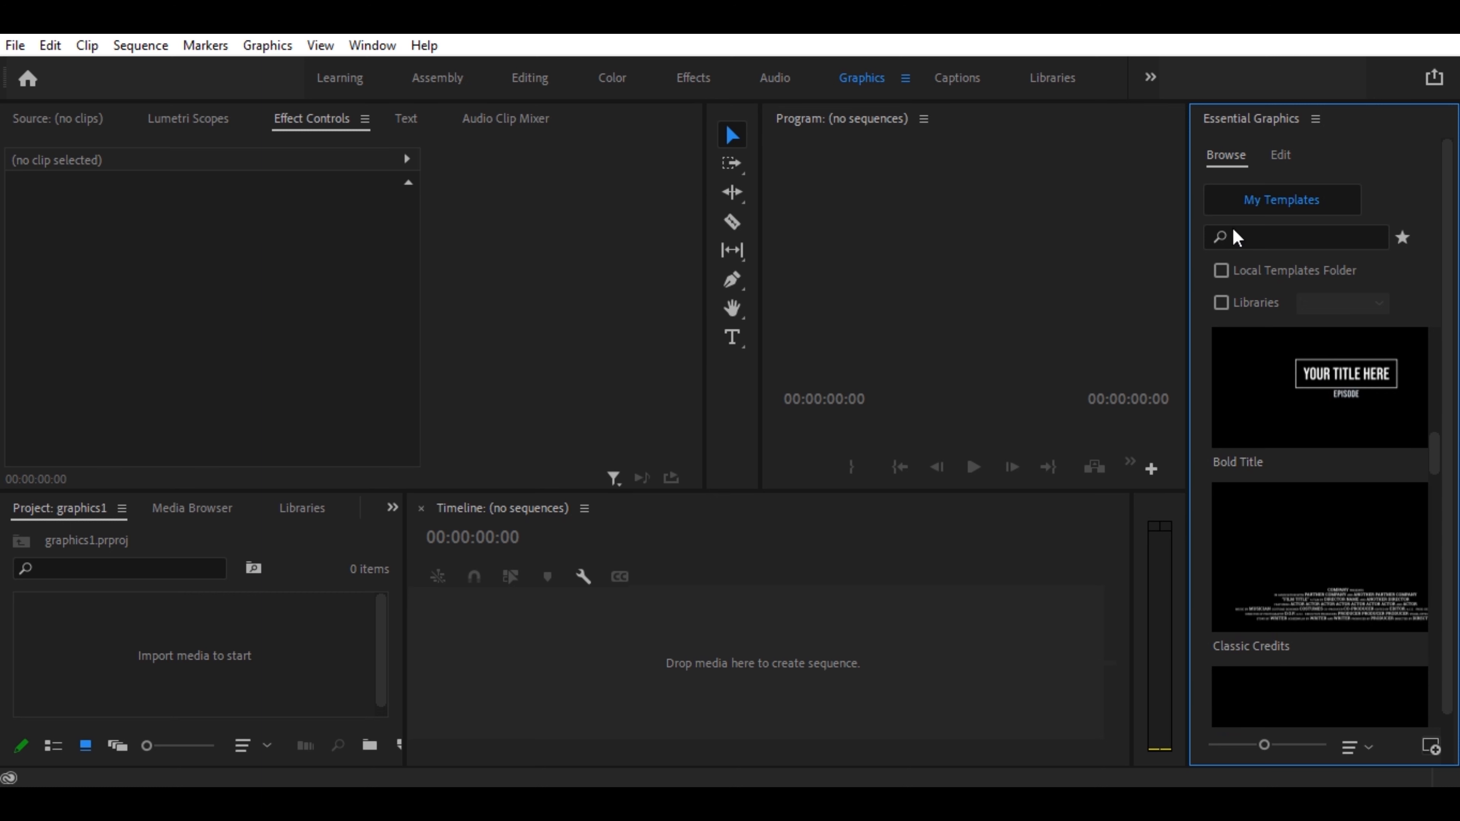
# Step: Create a new sequence named Sequence 01 in the graphics1 project
pyautogui.click(281, 49)
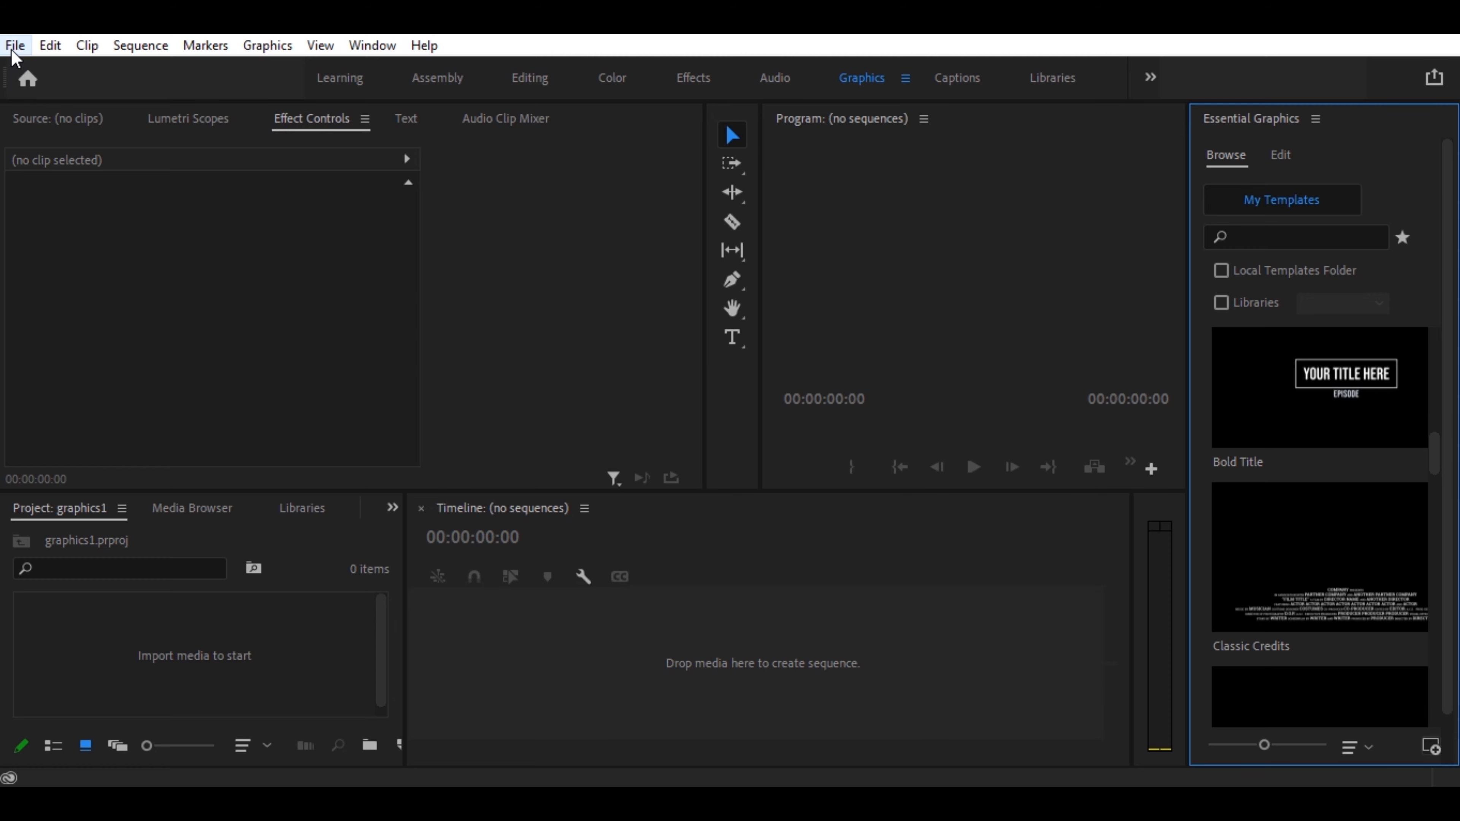
pyautogui.click(11, 49)
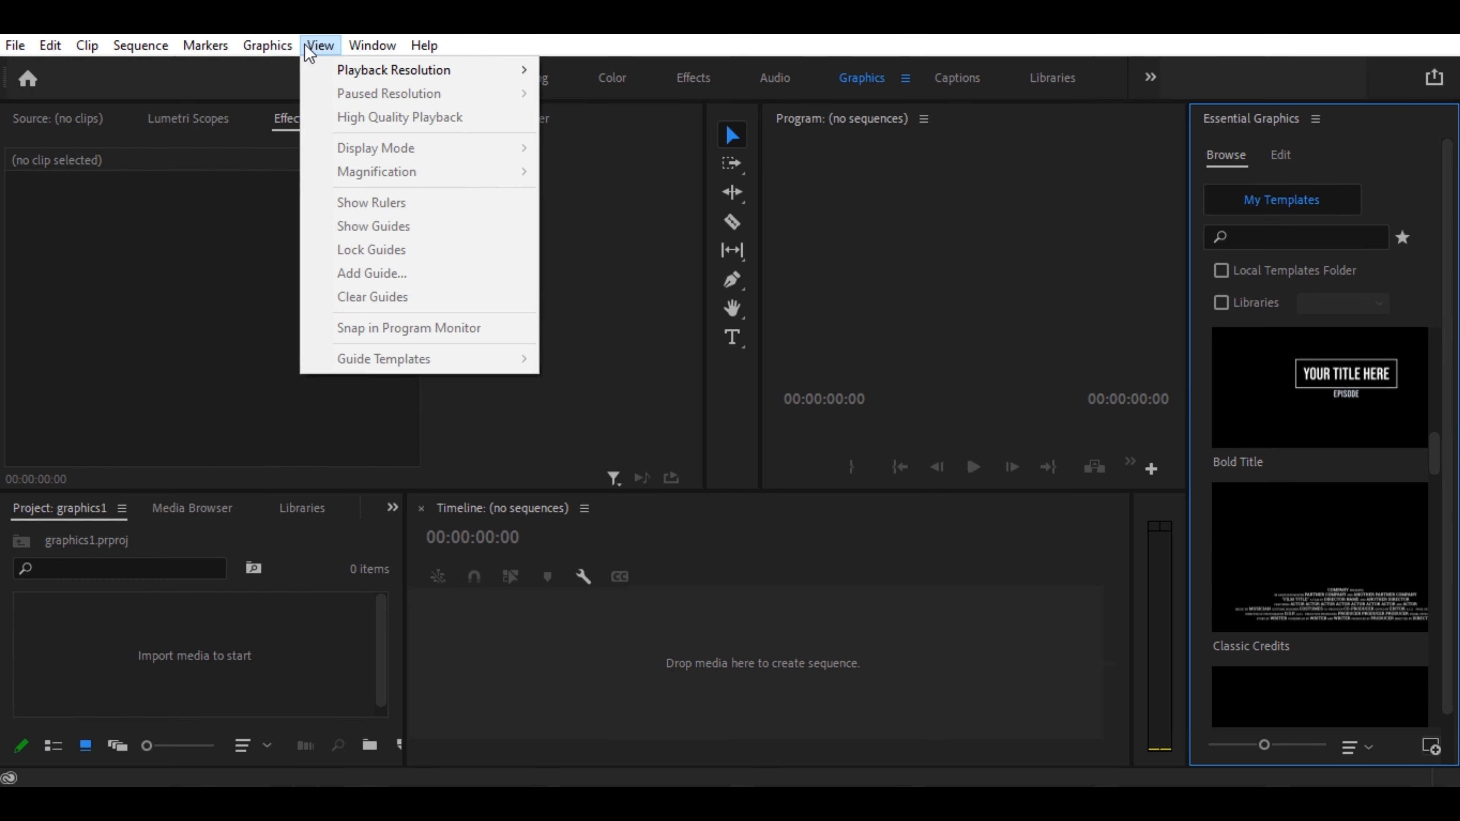
pyautogui.click(320, 45)
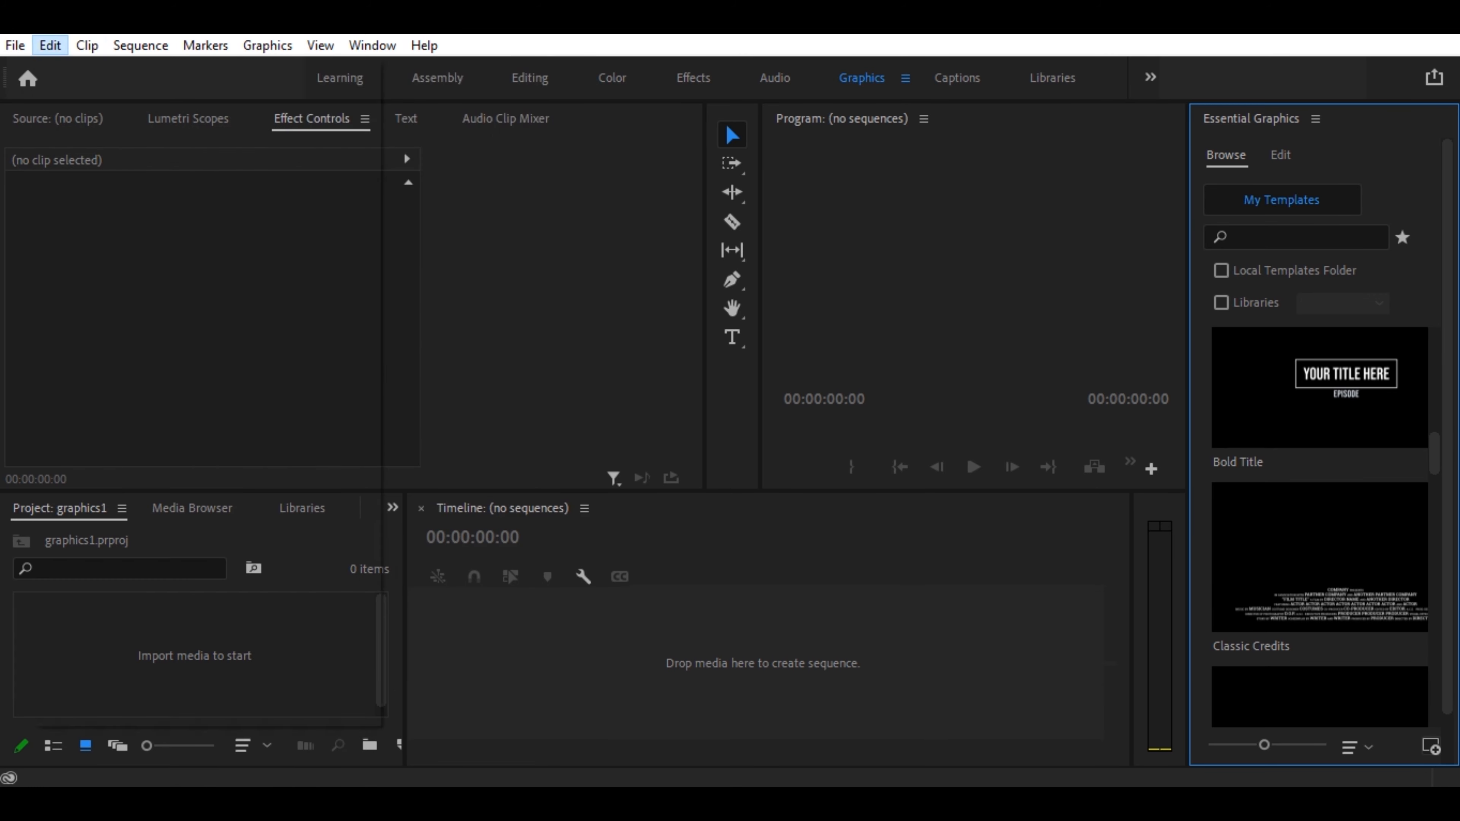
pyautogui.click(16, 49)
pyautogui.moveTo(55, 72)
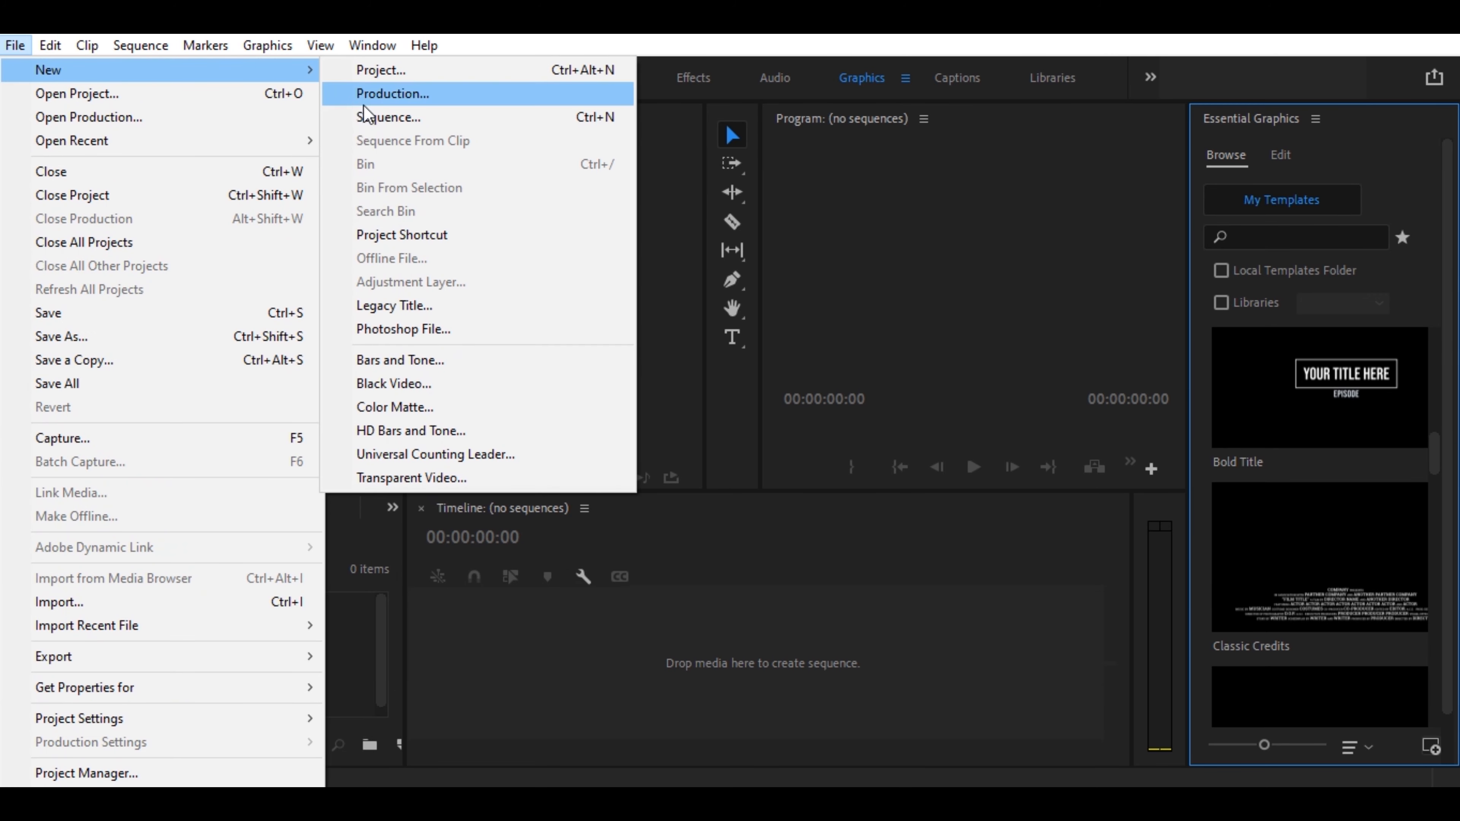
pyautogui.click(368, 117)
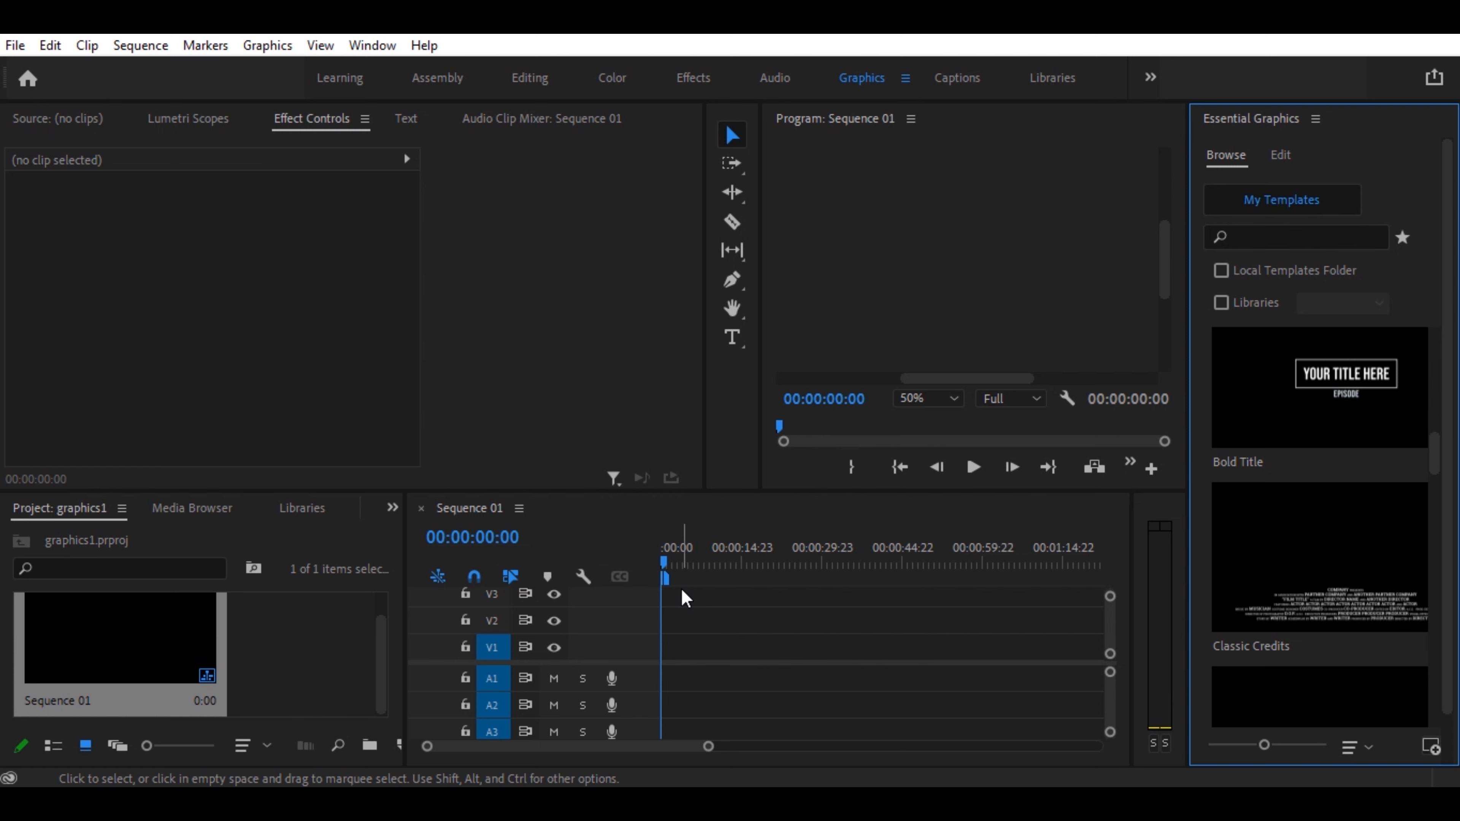
pyautogui.click(277, 47)
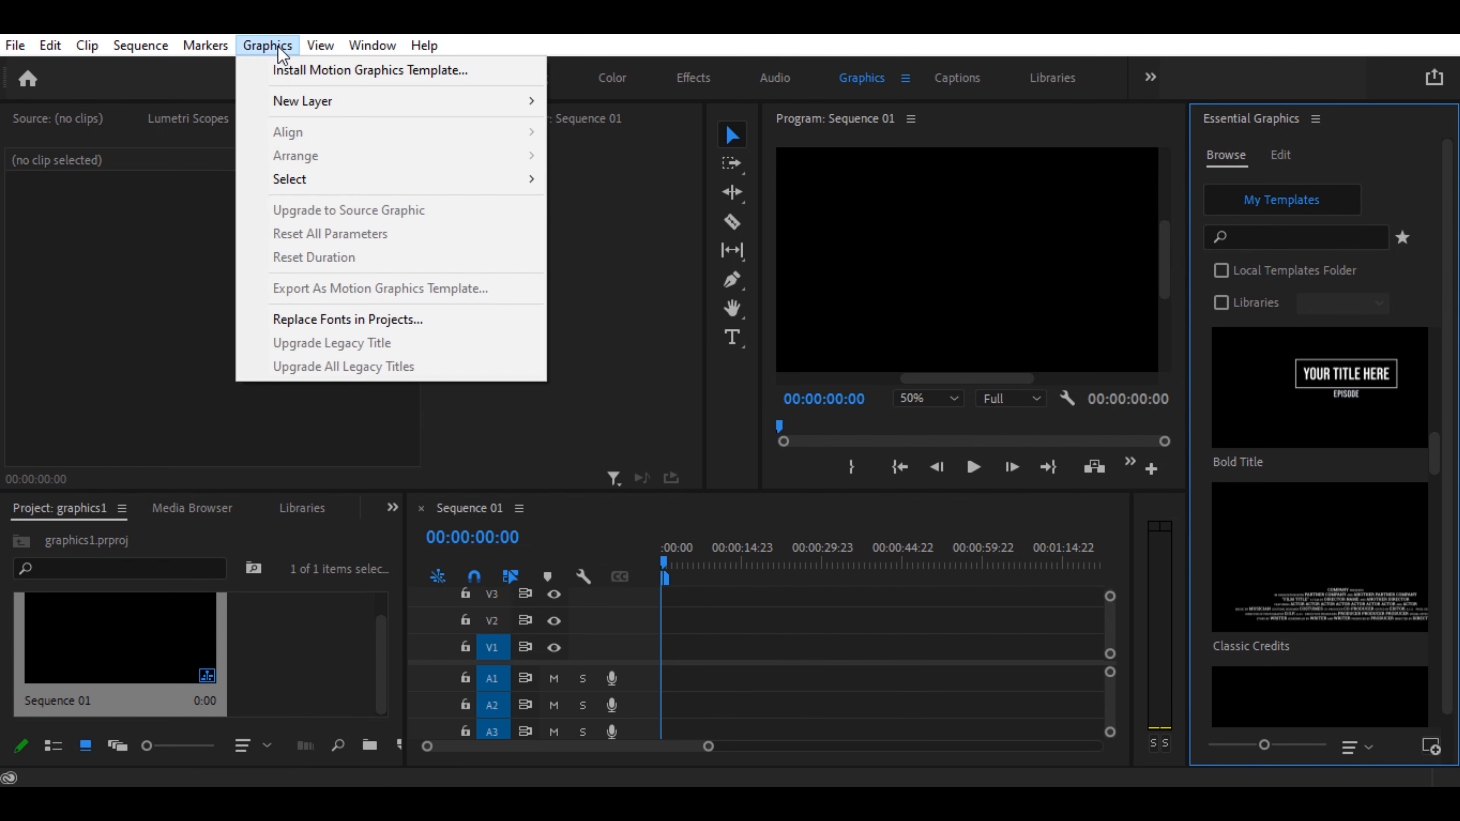
pyautogui.moveTo(312, 104)
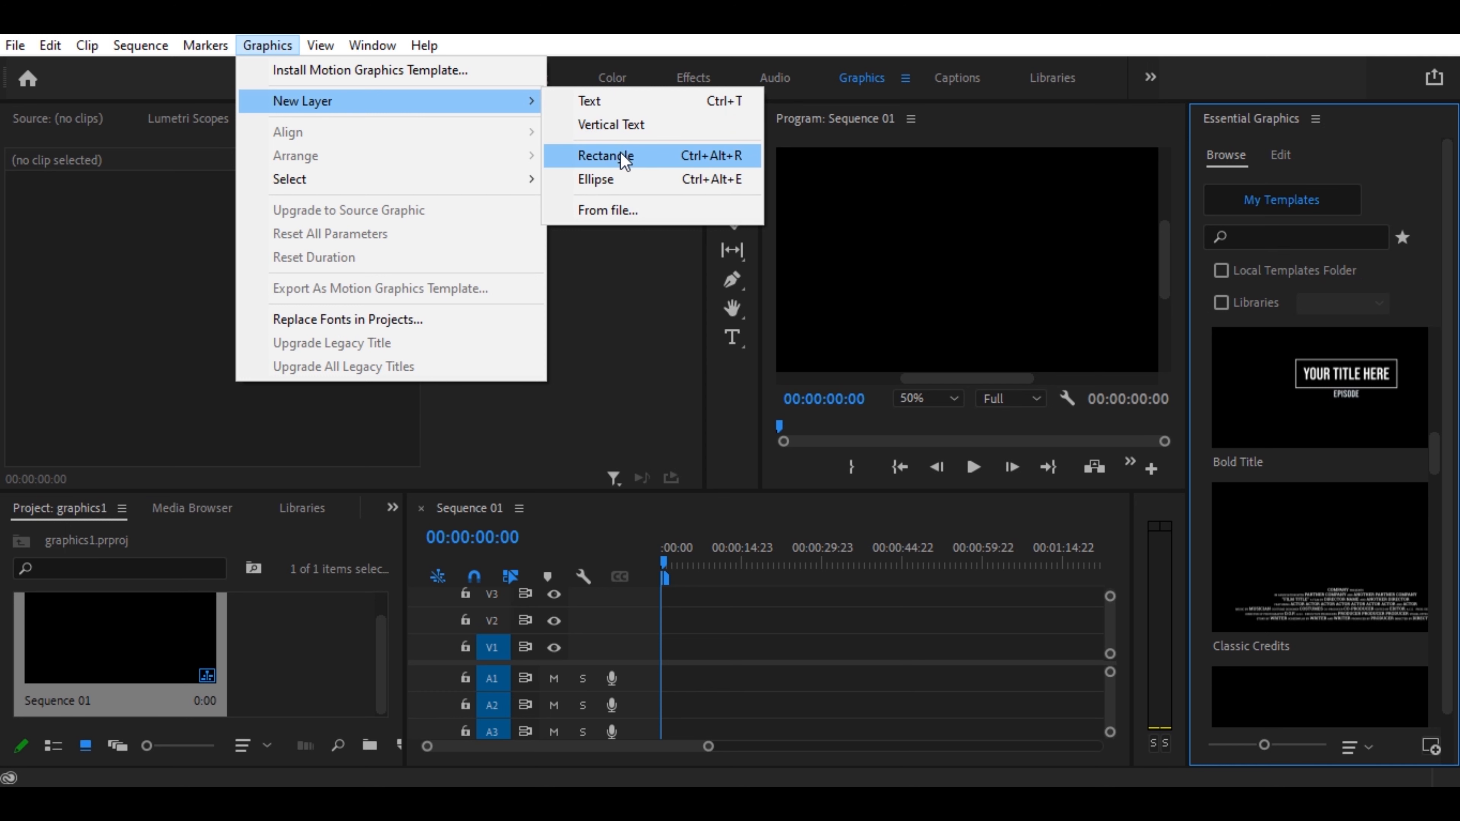
pyautogui.click(615, 209)
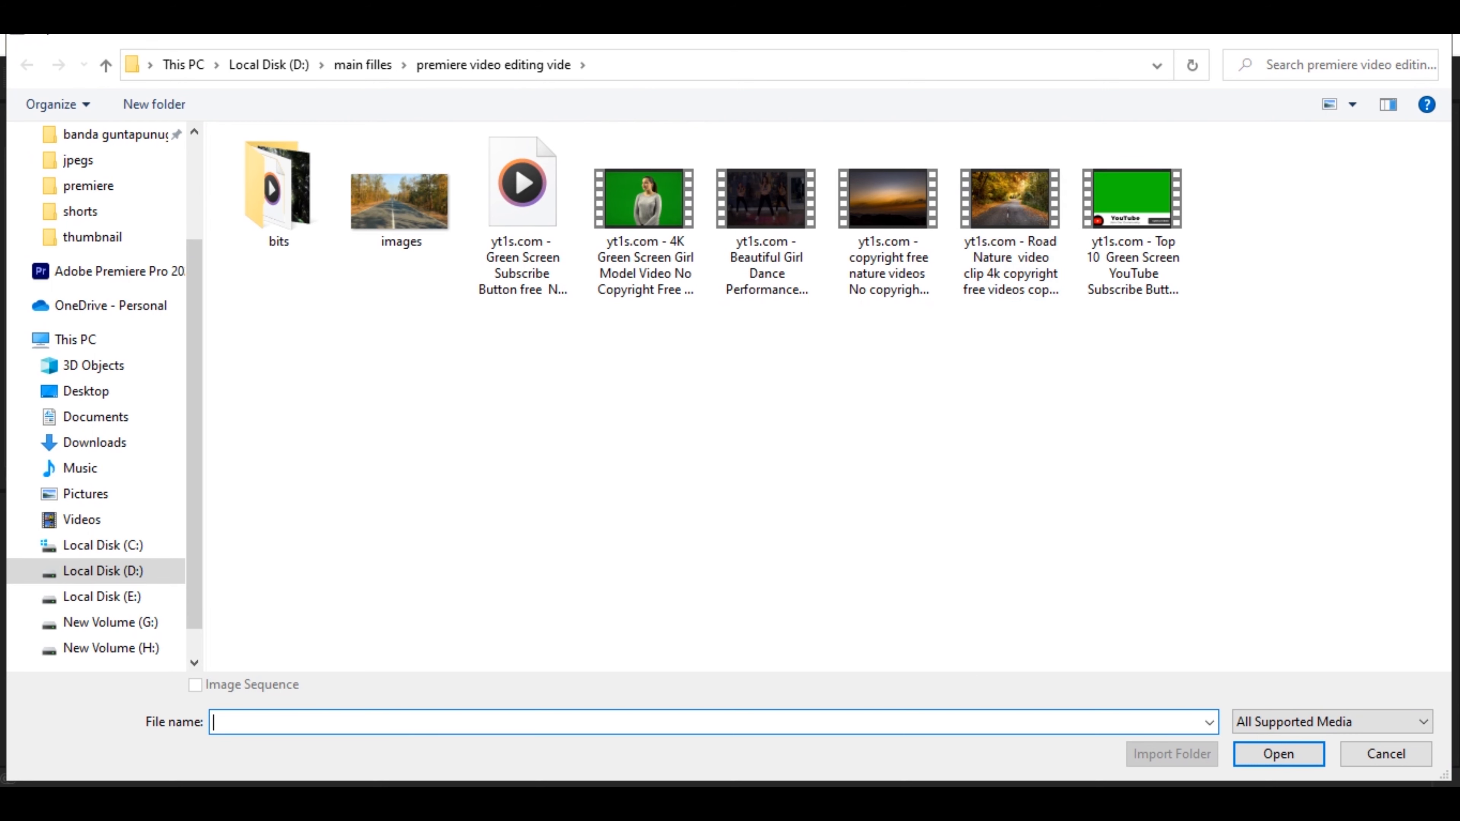
pyautogui.click(1387, 754)
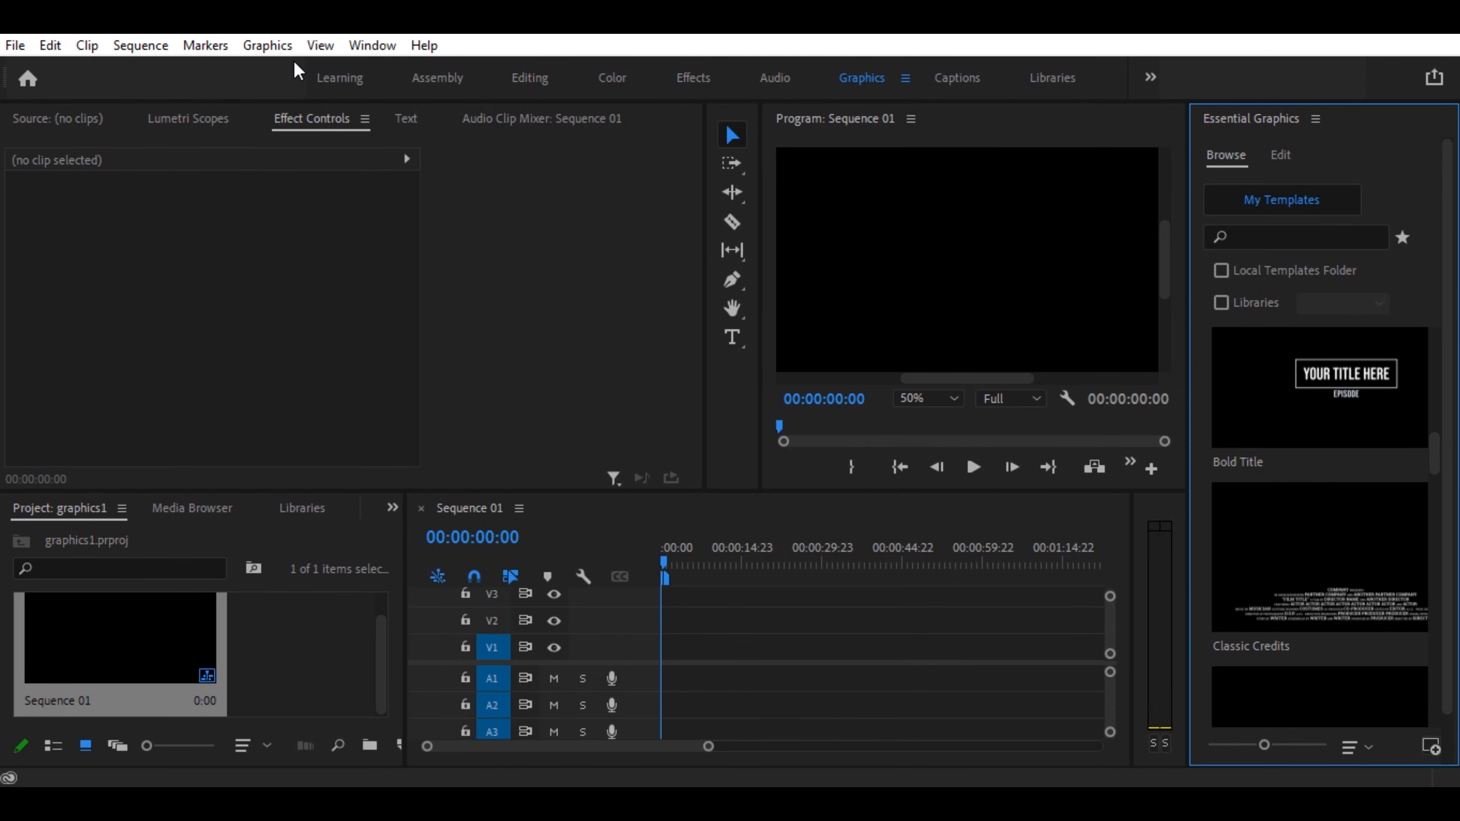
pyautogui.click(267, 45)
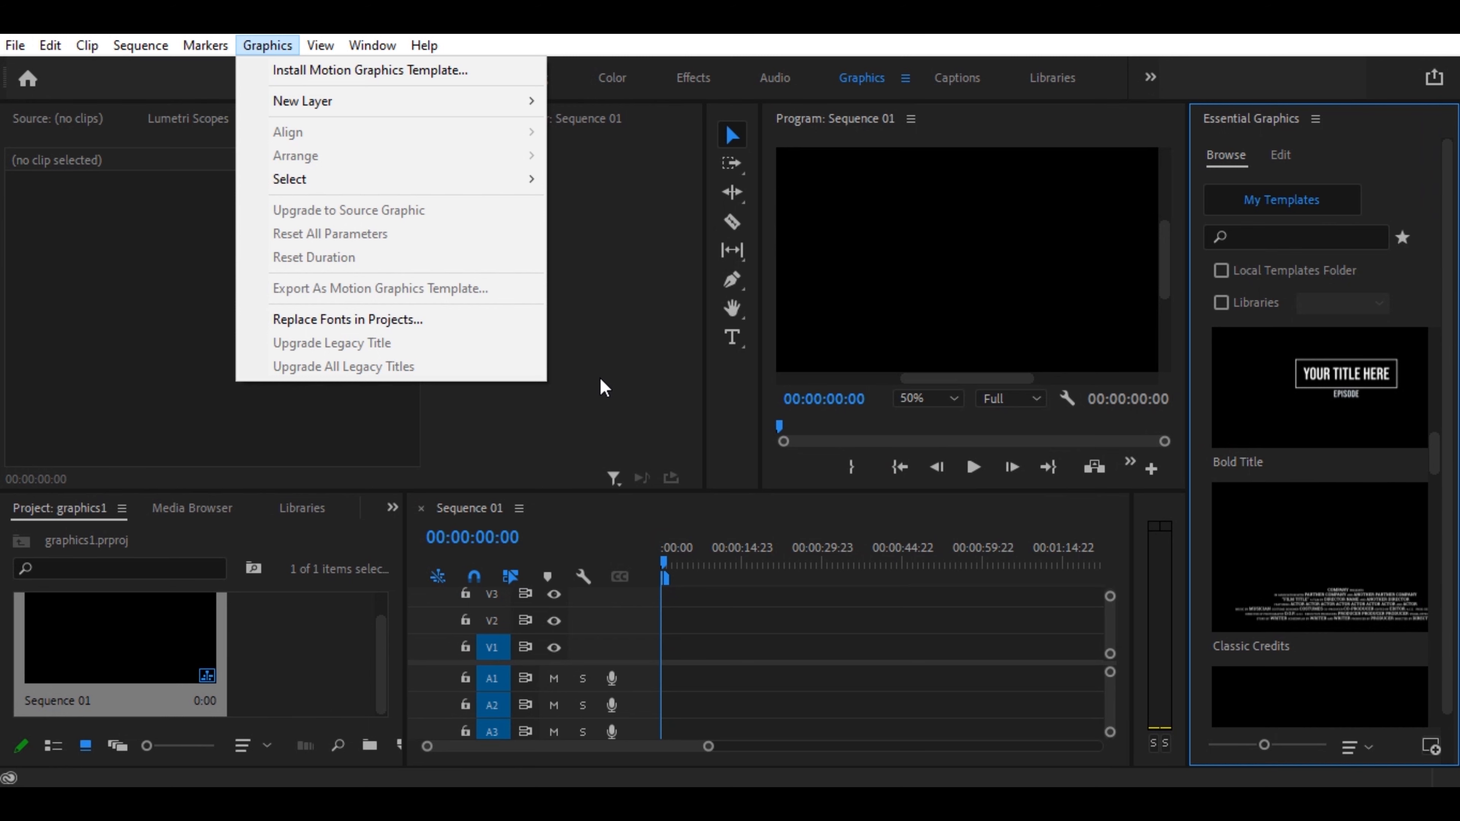
pyautogui.click(576, 46)
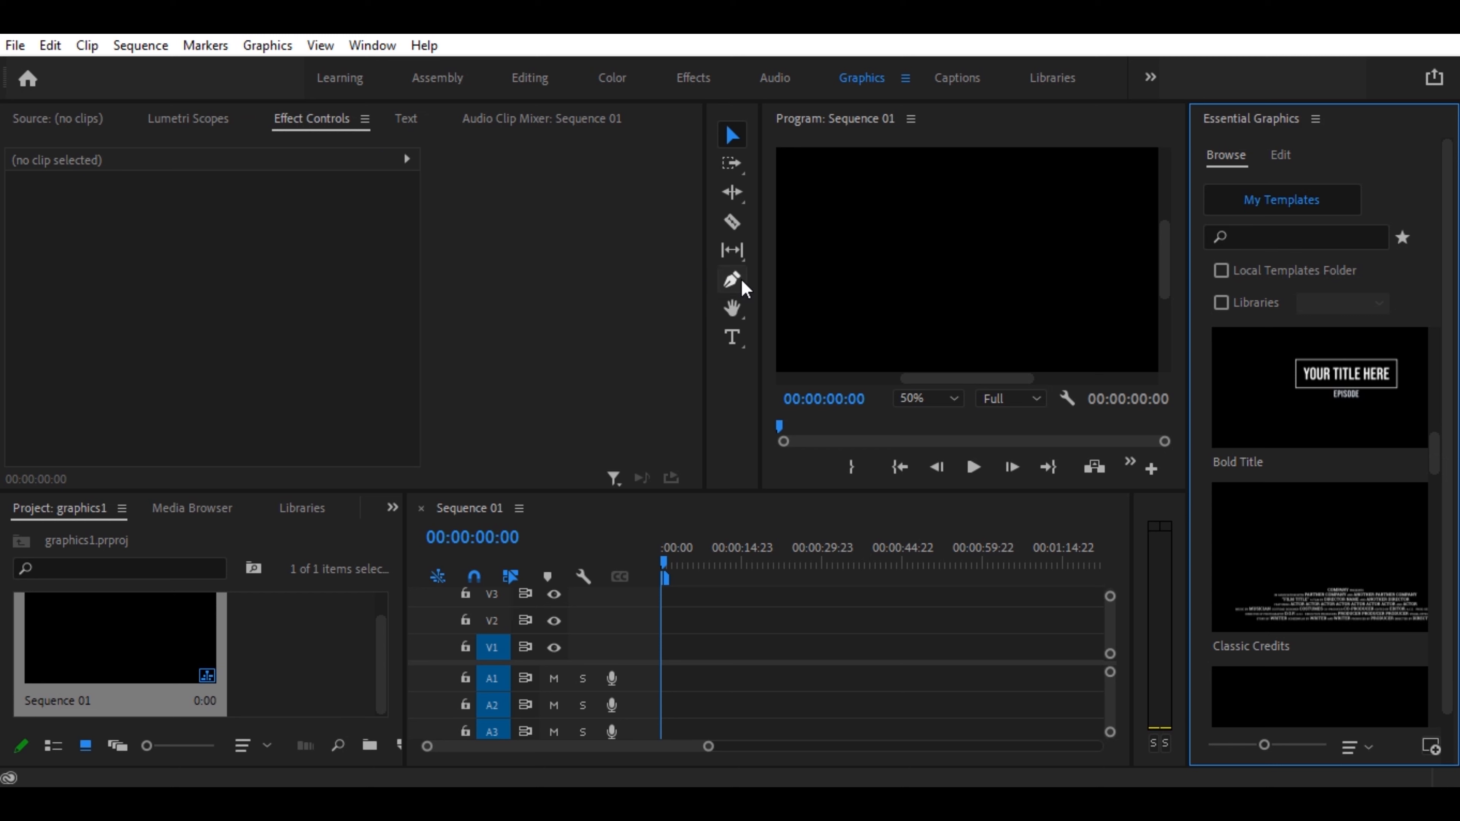
# Step: Add a text layer reading "my text" to the frame and set the program monitor zoom to Fit
pyautogui.click(741, 338)
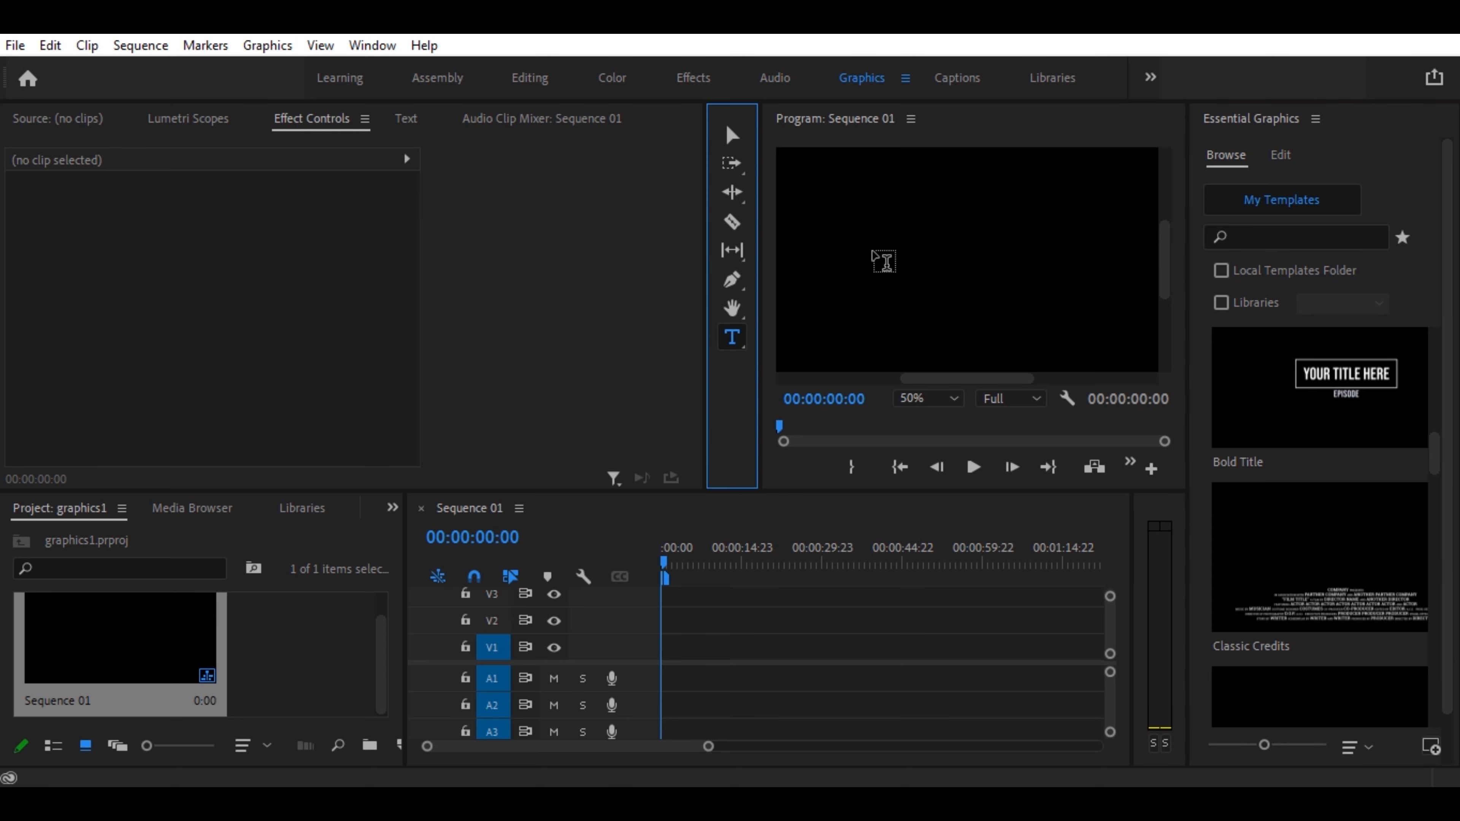
pyautogui.click(874, 253)
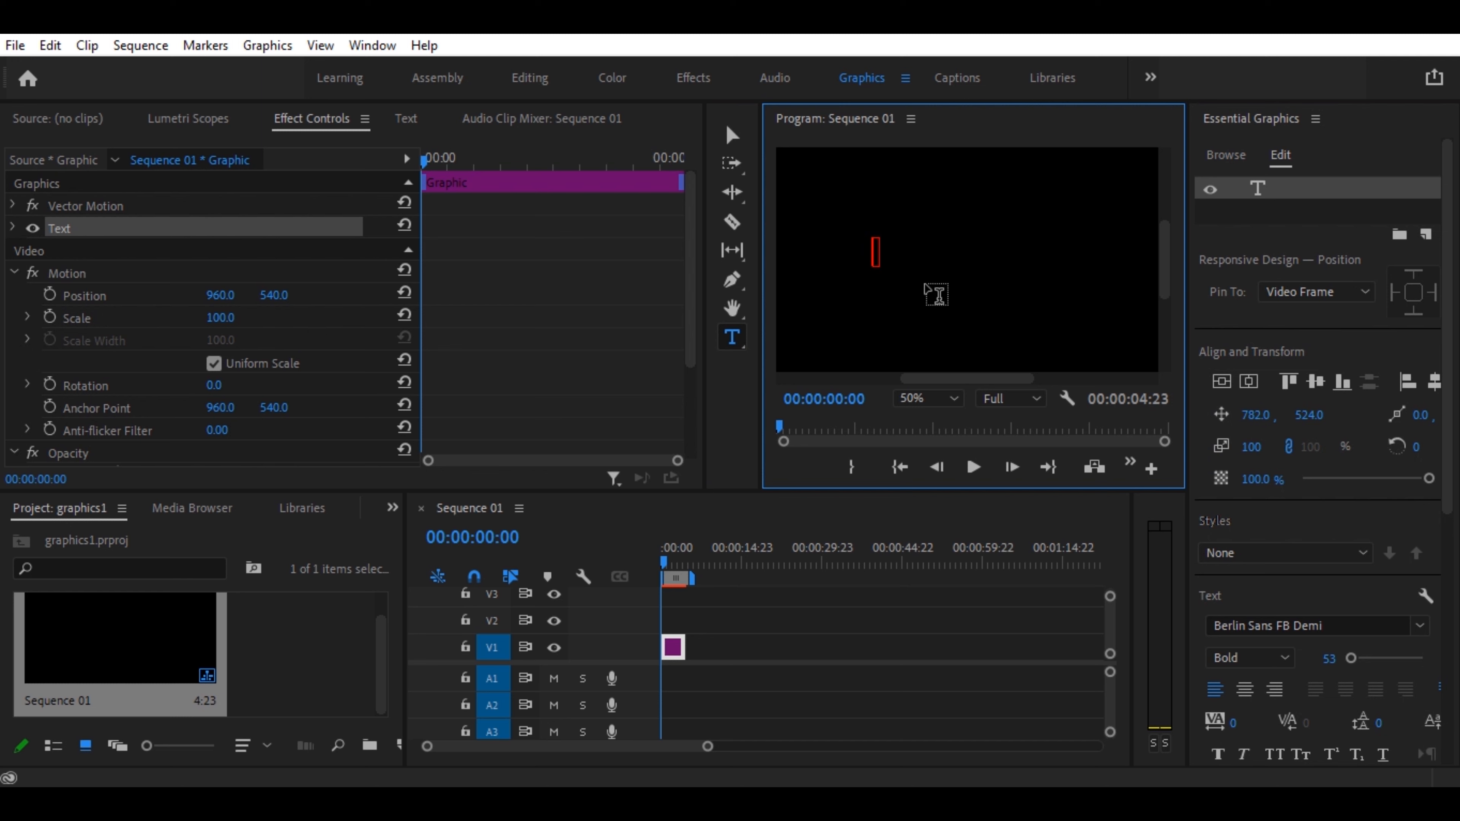
pyautogui.write('my text')
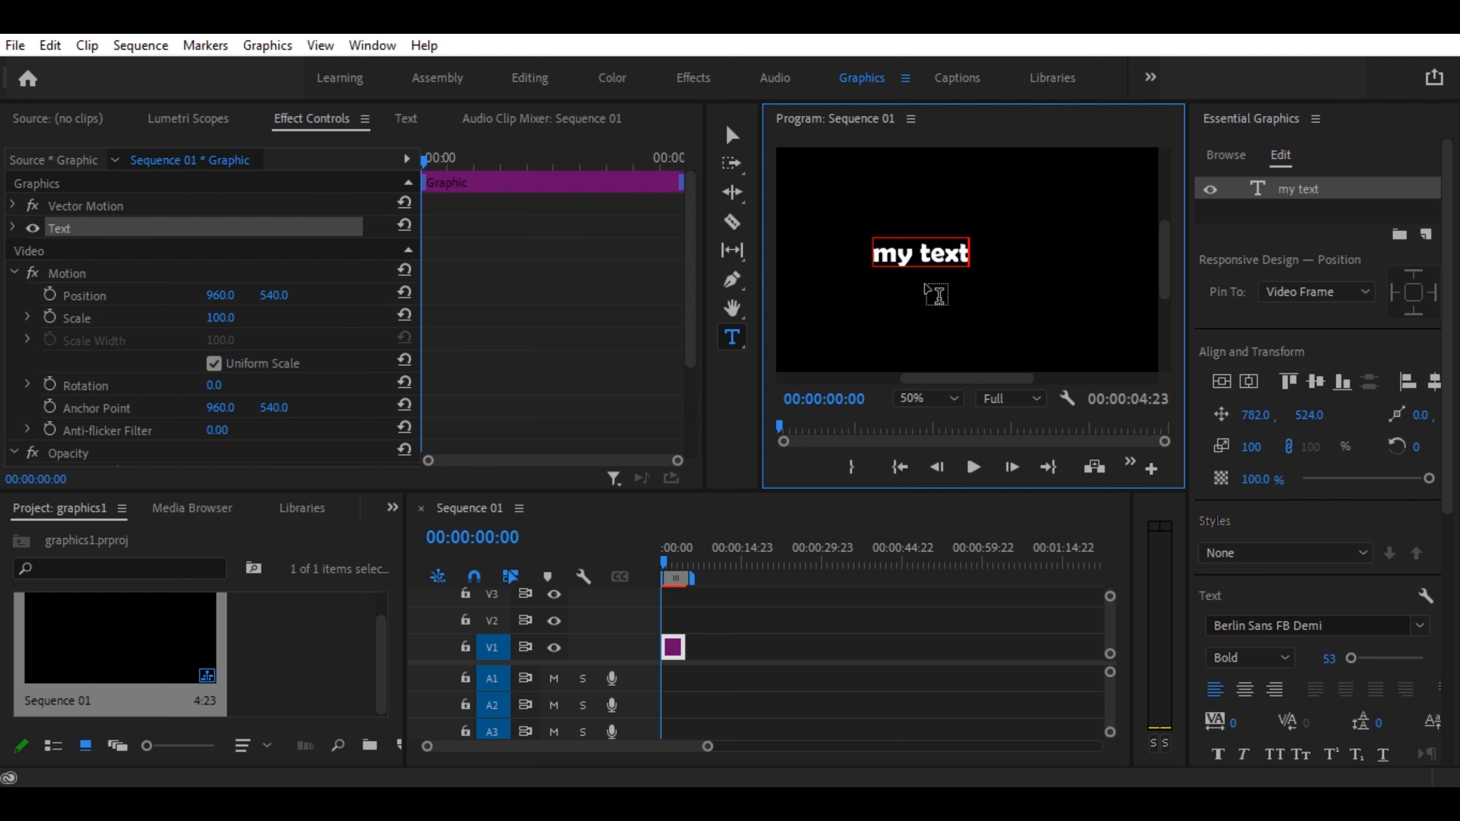
pyautogui.click(947, 399)
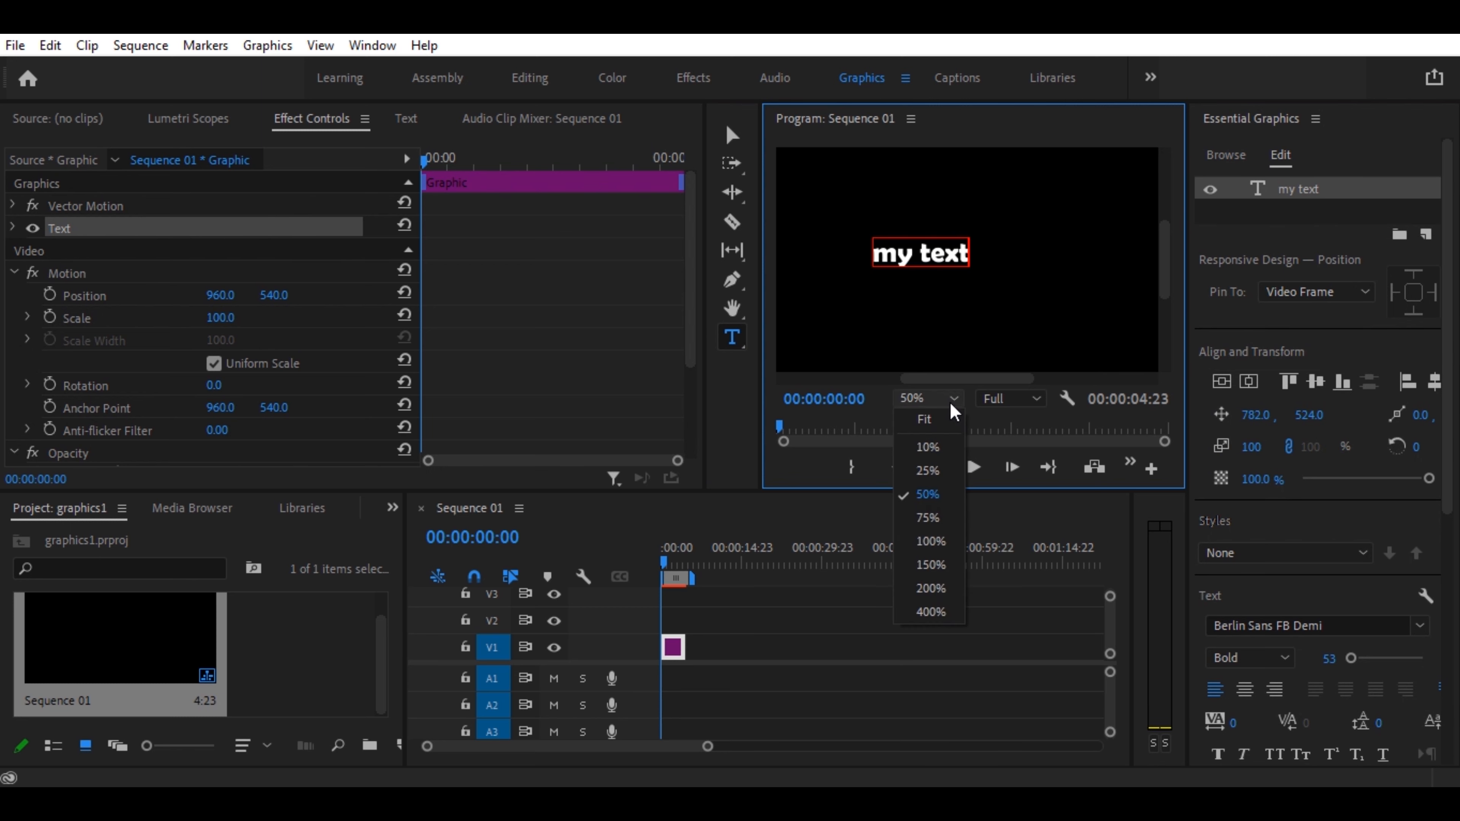
pyautogui.click(948, 423)
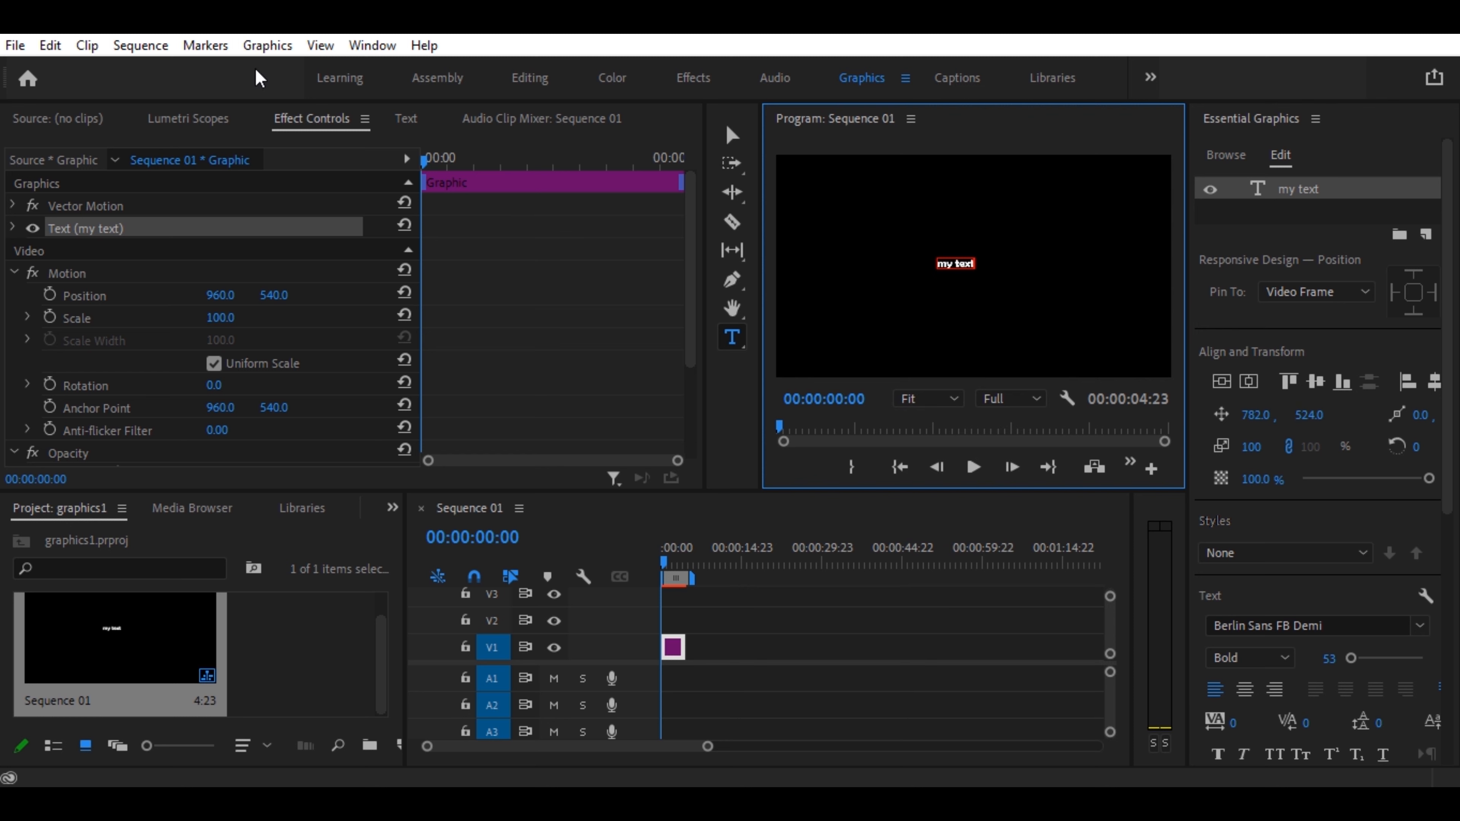
# Step: Center the "my text" layer vertically and horizontally in the frame
pyautogui.click(266, 49)
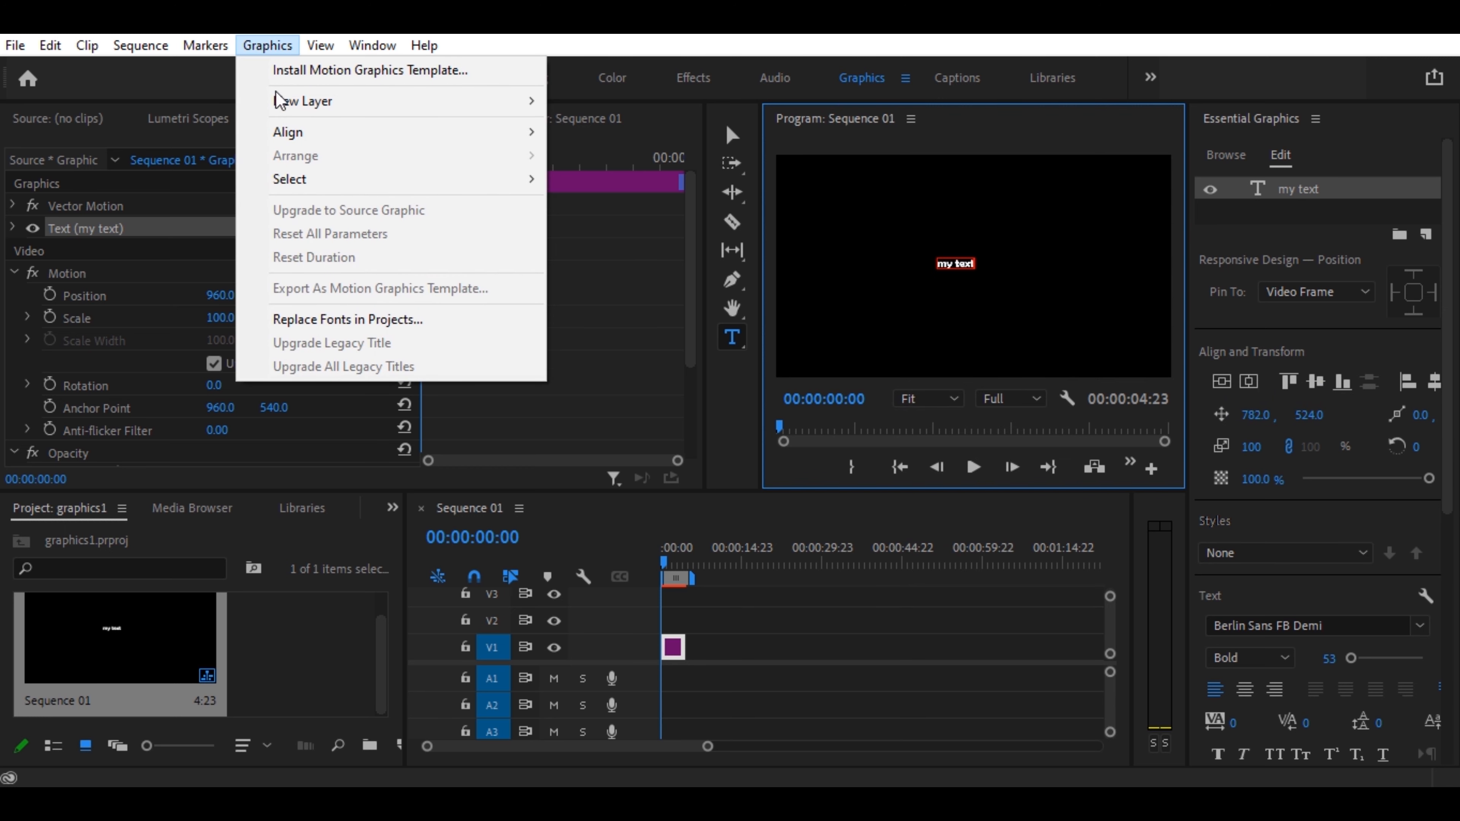
pyautogui.moveTo(287, 133)
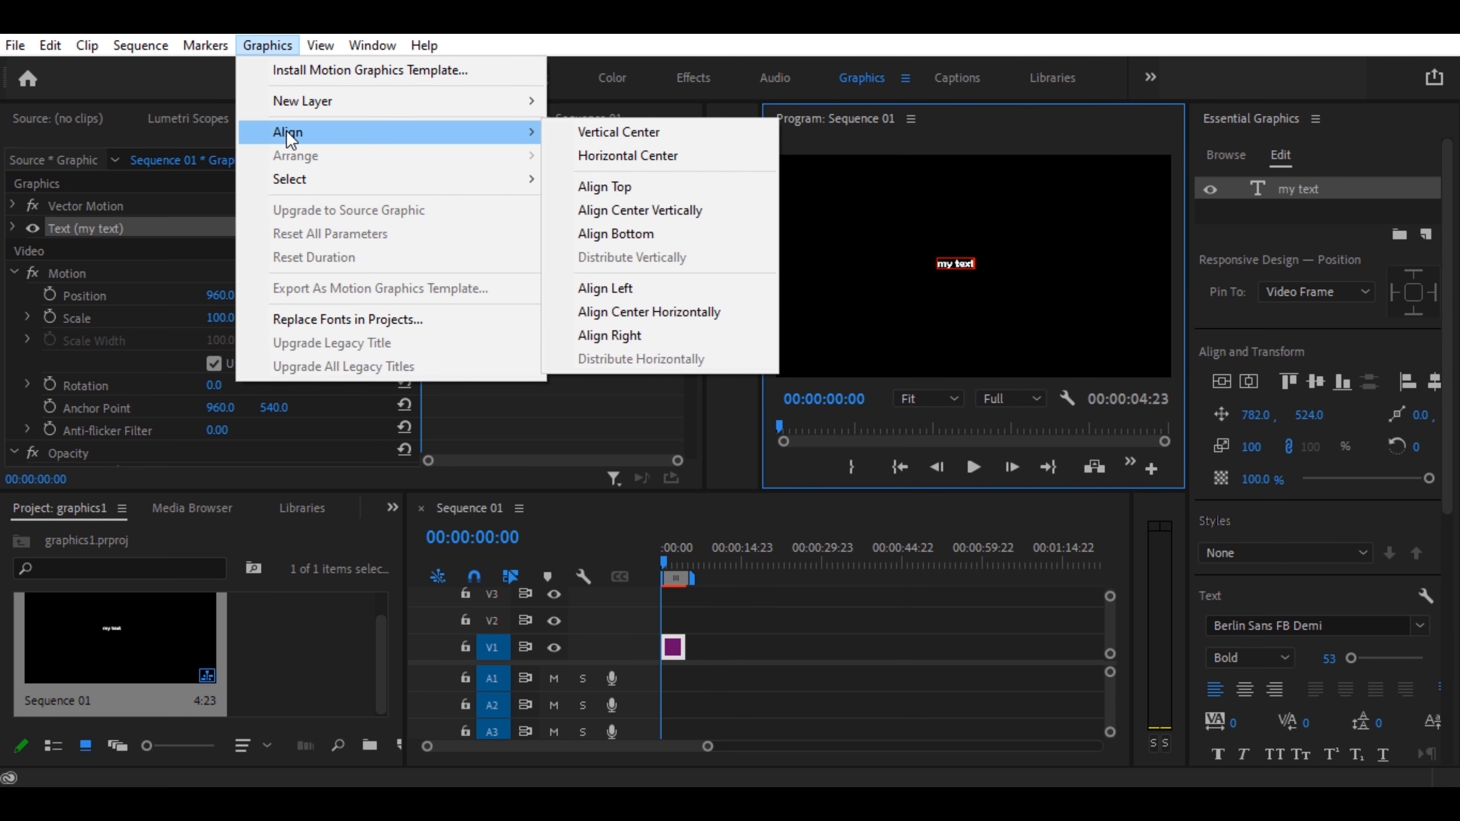
pyautogui.click(621, 132)
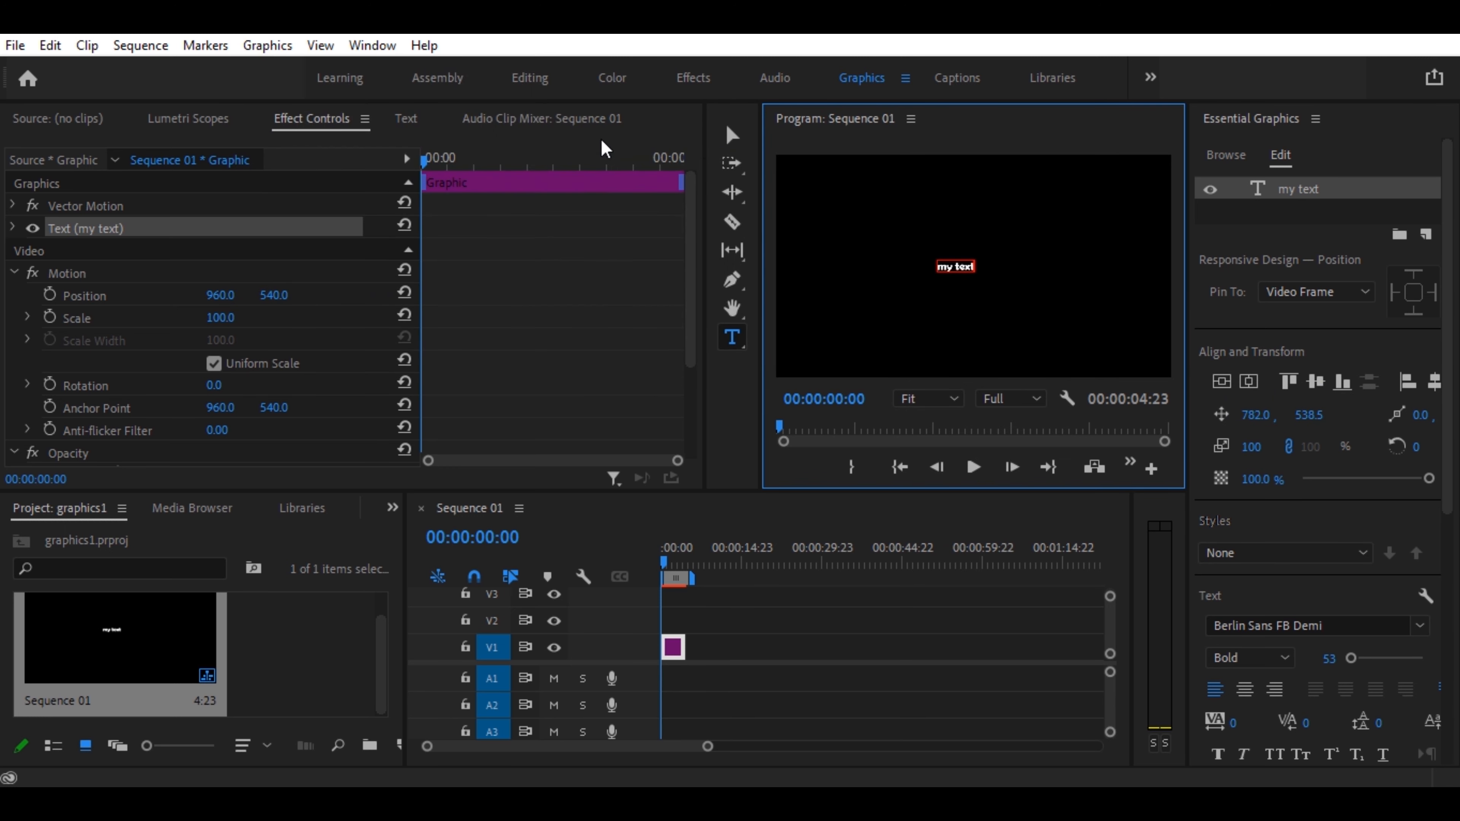
pyautogui.click(269, 45)
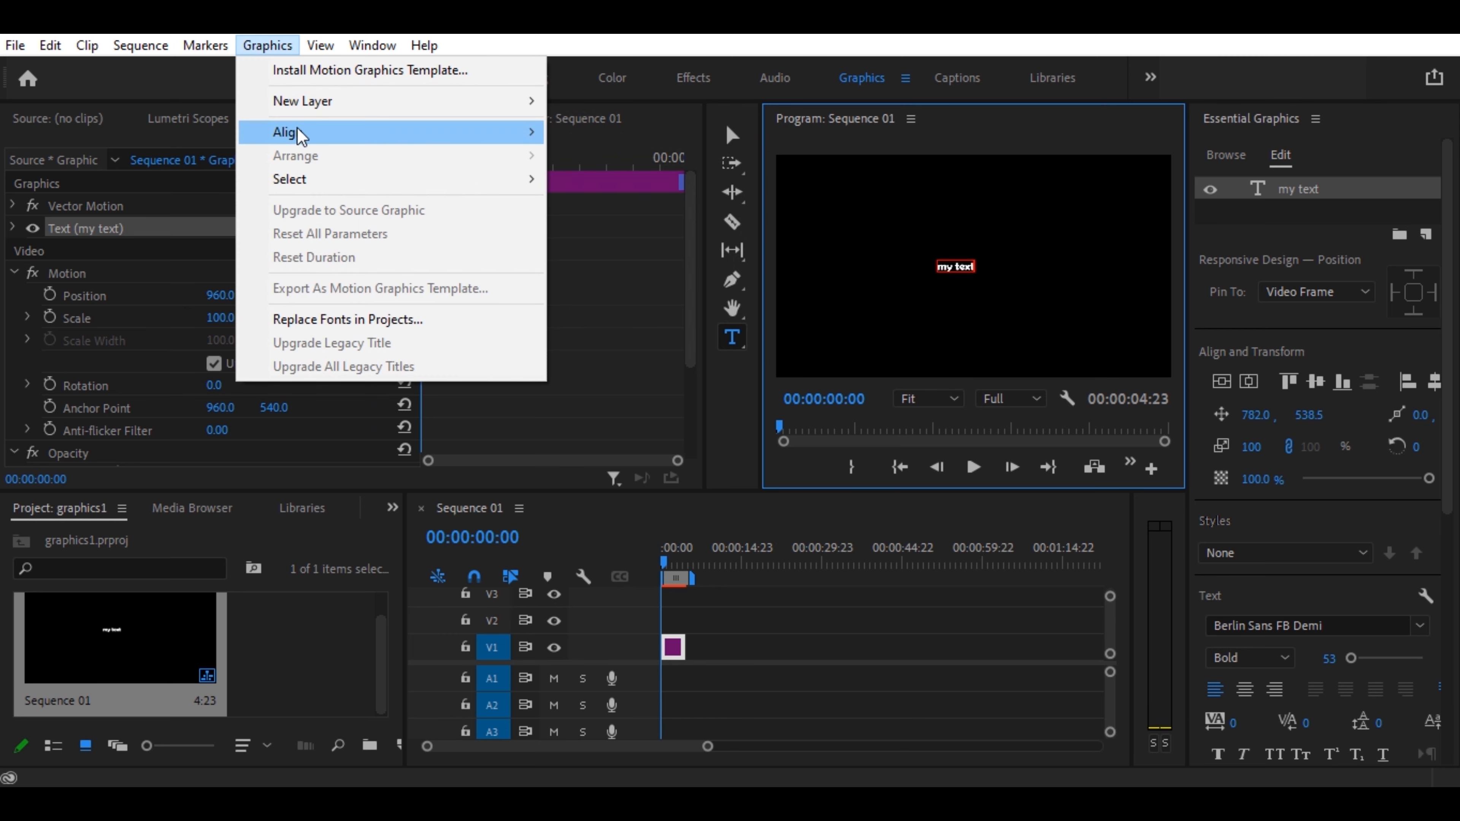
pyautogui.moveTo(375, 131)
pyautogui.click(612, 154)
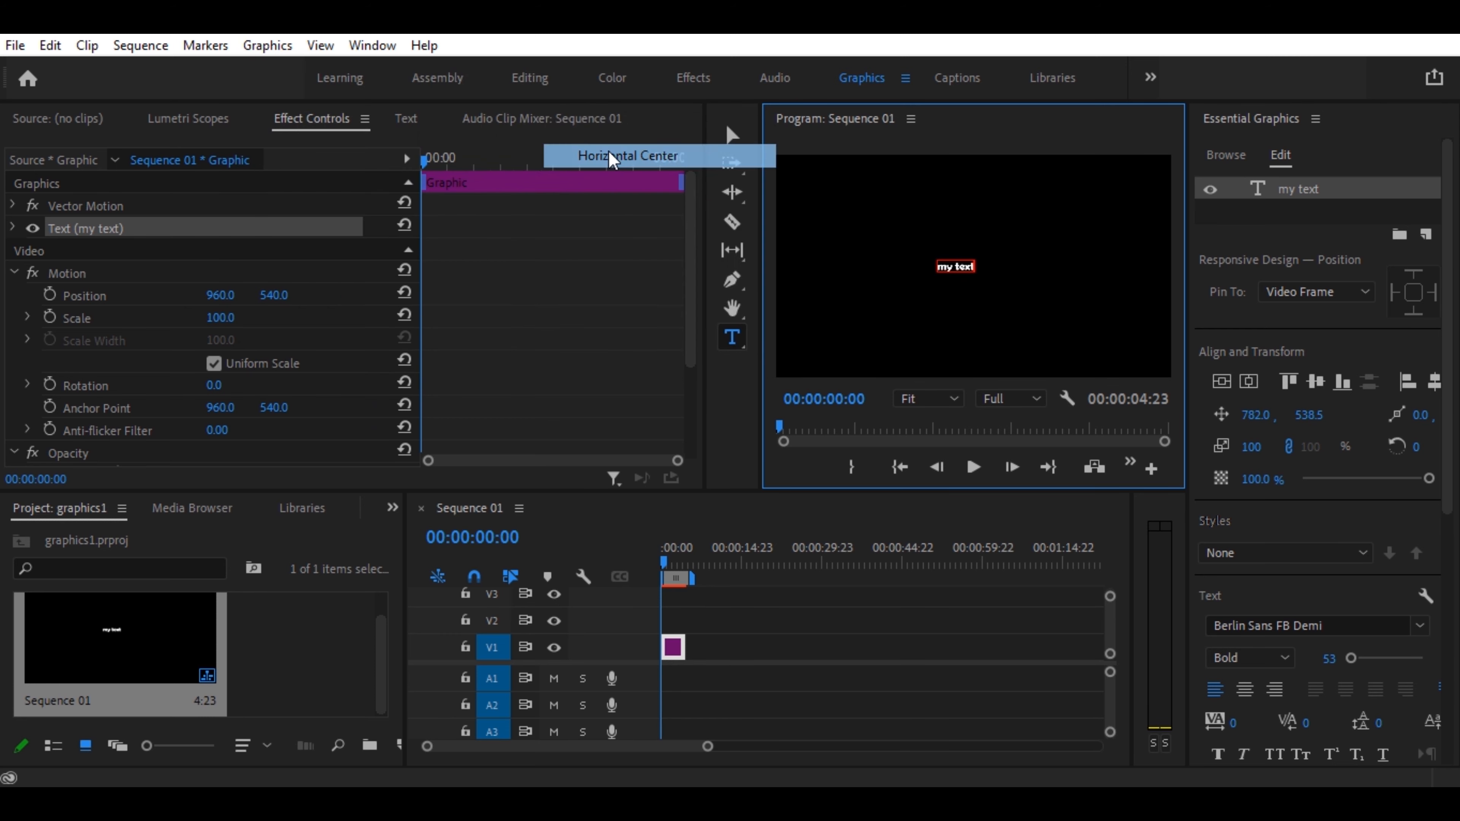
# Step: Align the "my text" layer to the top of the frame and return it to the vertical center with Align Center Vertically
pyautogui.click(283, 40)
pyautogui.click(604, 187)
pyautogui.click(267, 45)
pyautogui.moveTo(303, 124)
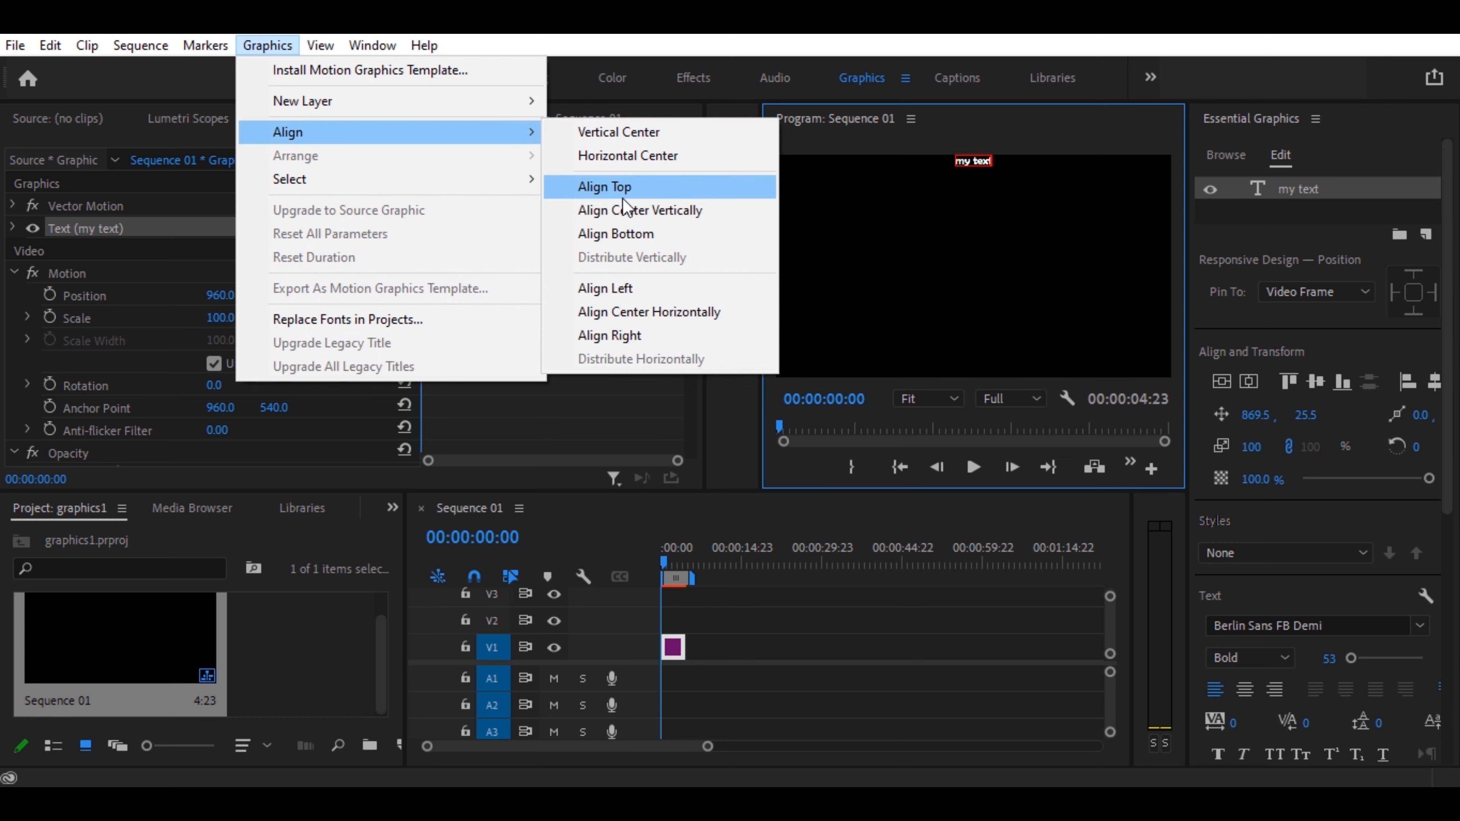
pyautogui.click(616, 216)
# Step: Align the "my text" layer to the bottom of the frame
pyautogui.click(268, 46)
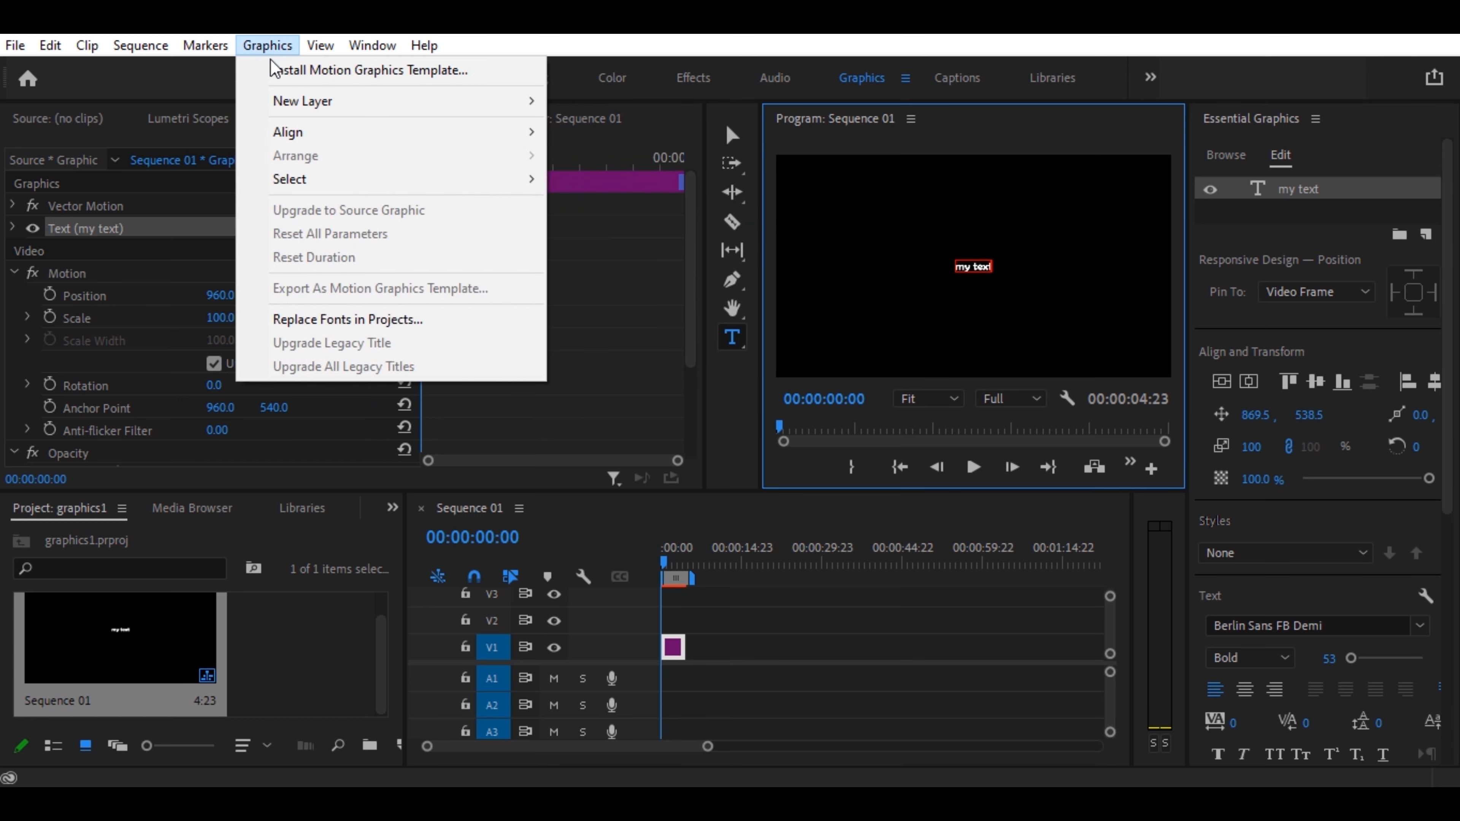
pyautogui.moveTo(402, 134)
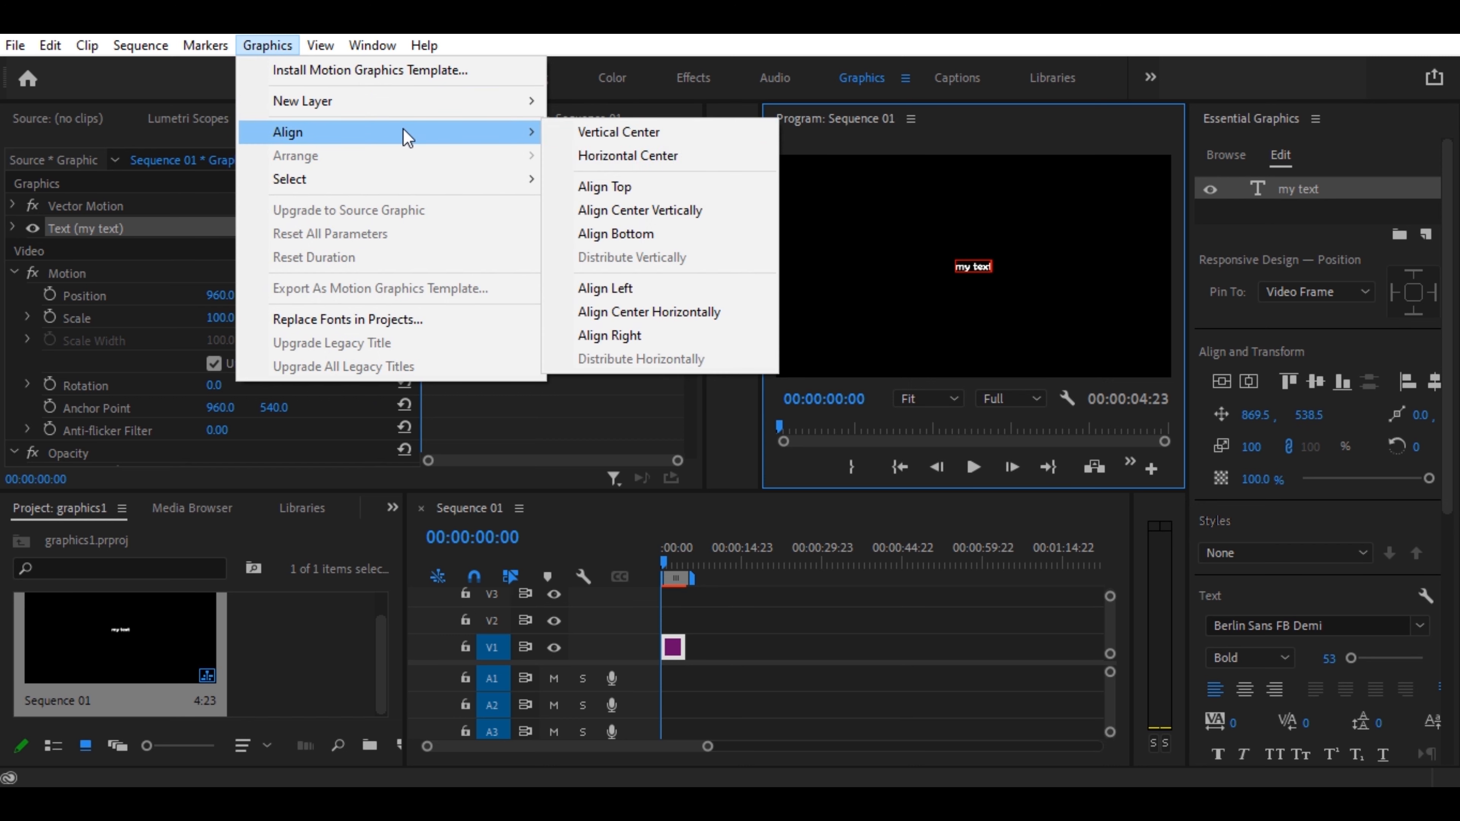
pyautogui.click(654, 238)
# Step: Align the "my text" layer to the frame's left edge, and center it horizontally with Align Center Horizontally
pyautogui.click(281, 46)
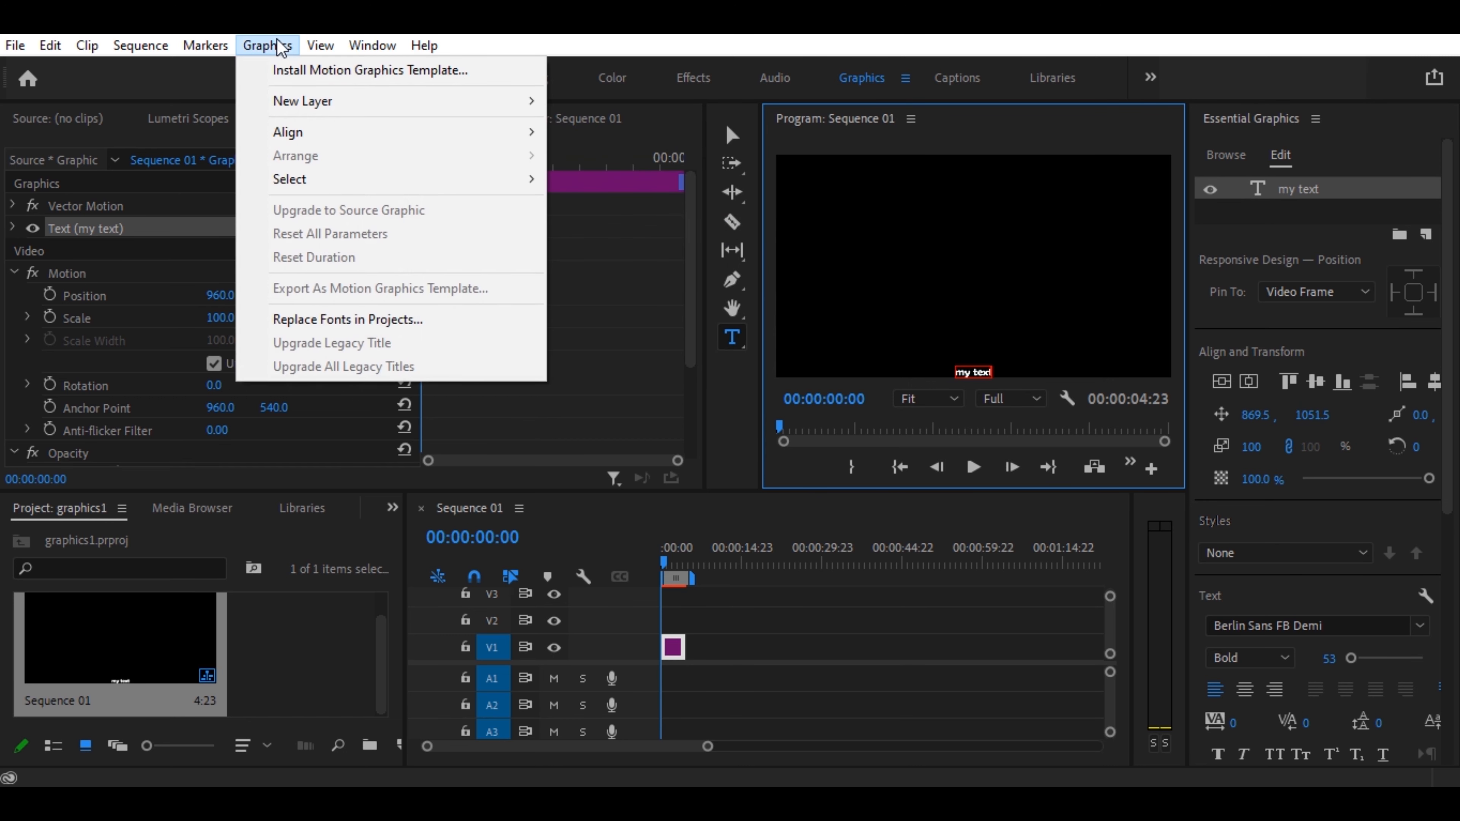
pyautogui.moveTo(309, 130)
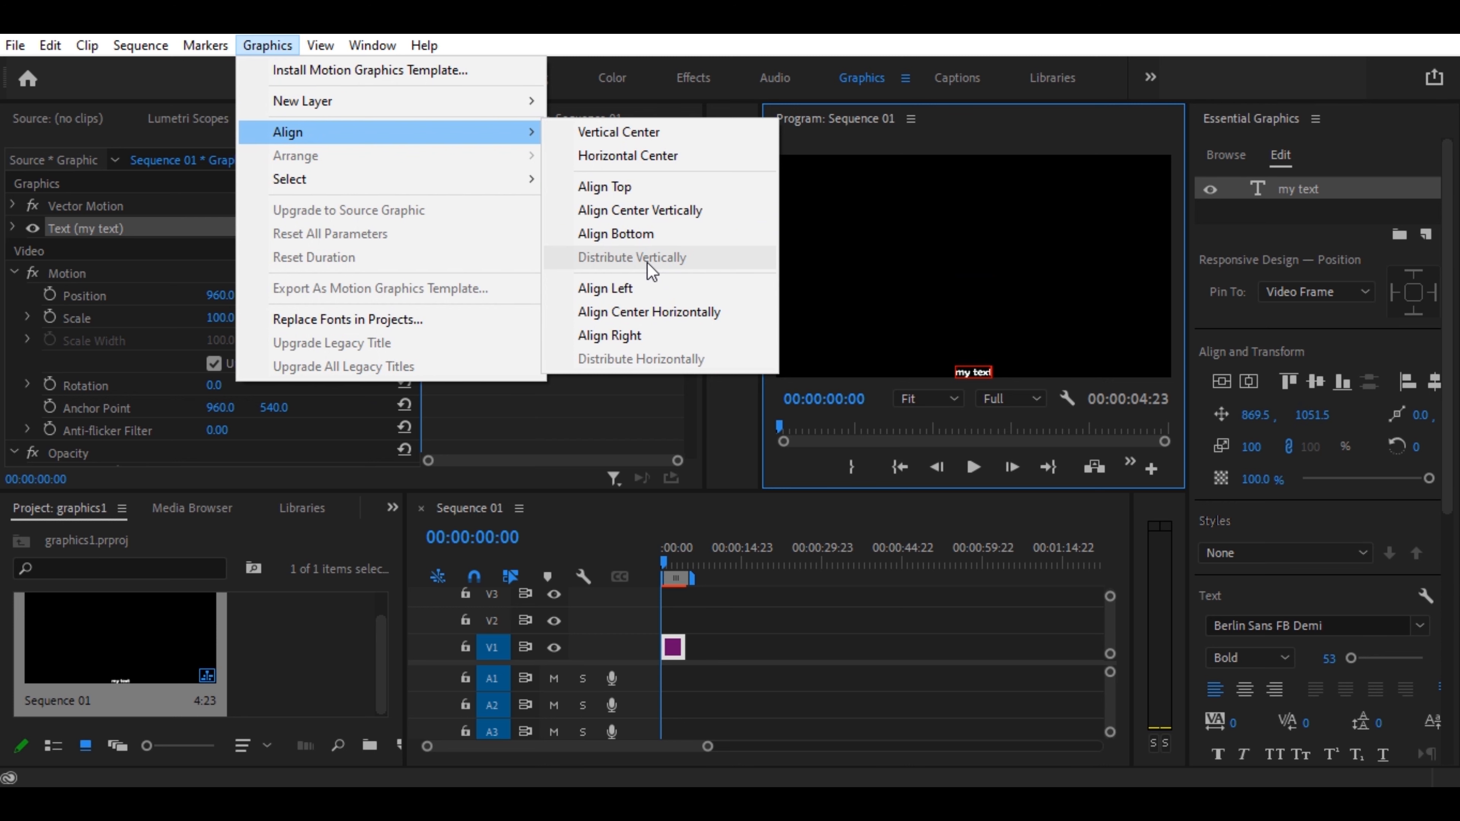
pyautogui.click(630, 286)
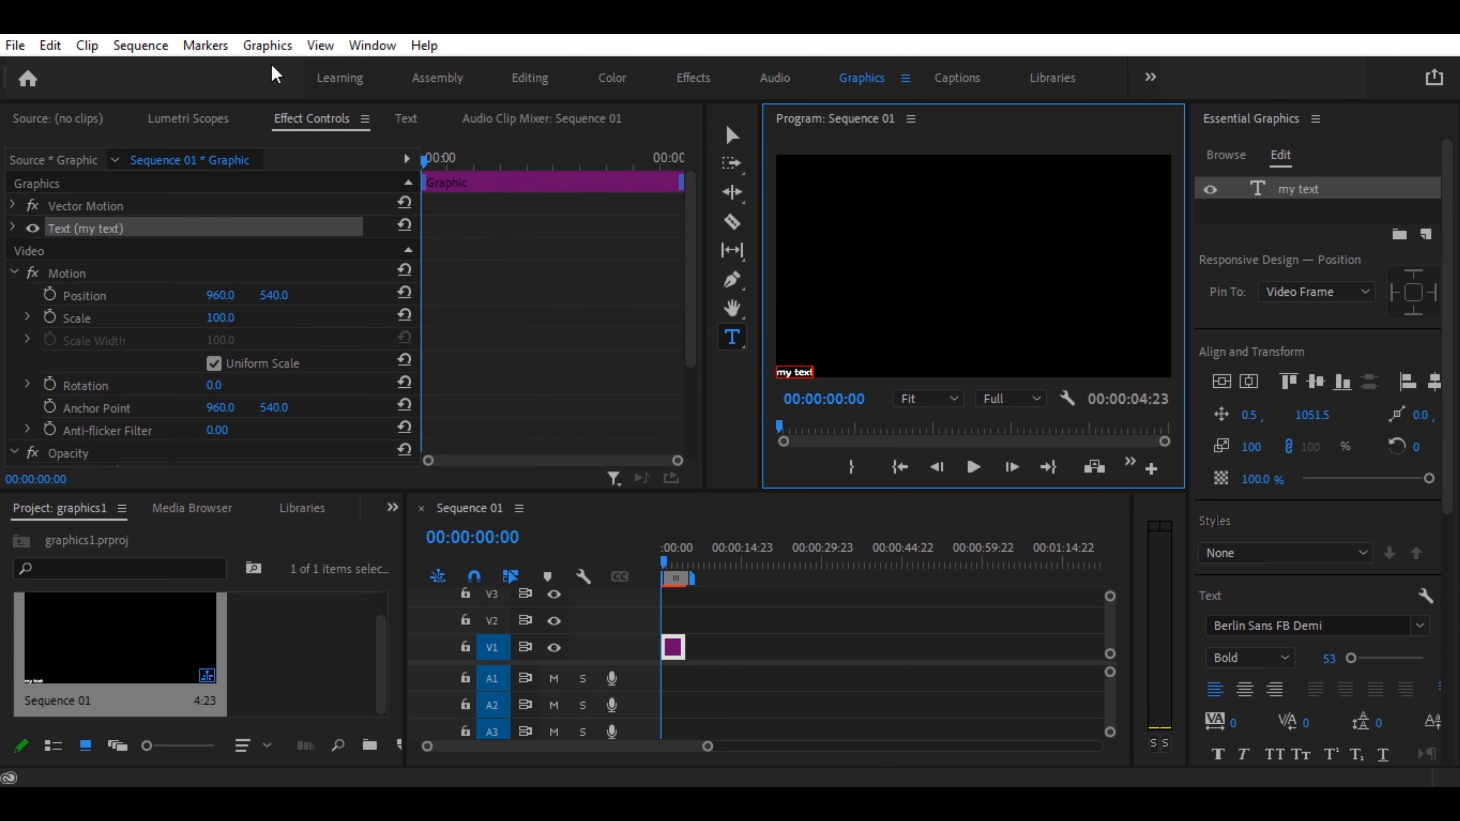
pyautogui.click(268, 45)
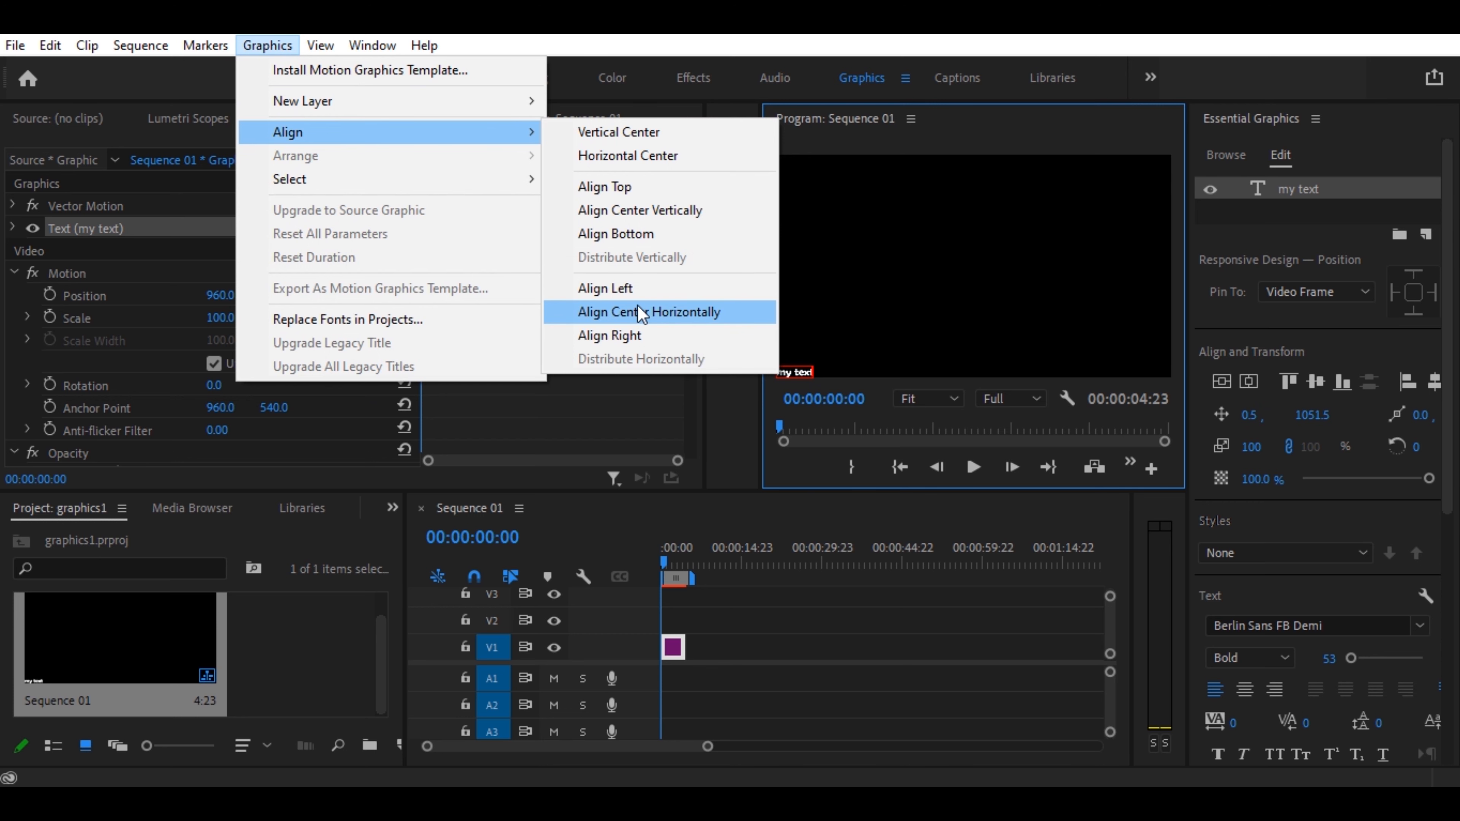
pyautogui.click(643, 313)
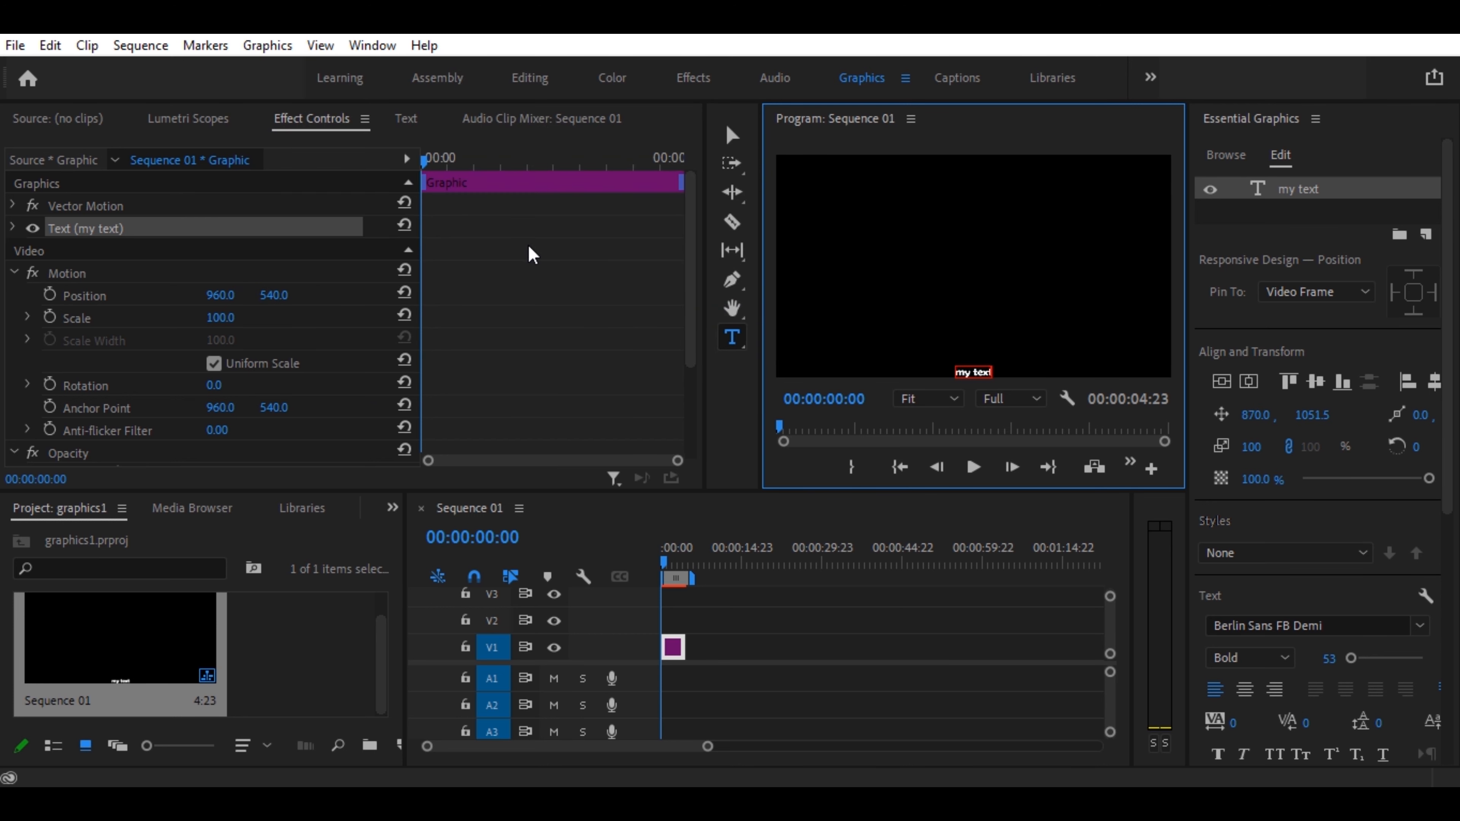
# Step: Align the "my text" layer to the right edge of the frame
pyautogui.click(275, 51)
pyautogui.moveTo(294, 133)
pyautogui.click(618, 336)
# Step: Bring the selected "text" and "text 1" layers forward in the graphic's stacking order
pyautogui.click(267, 46)
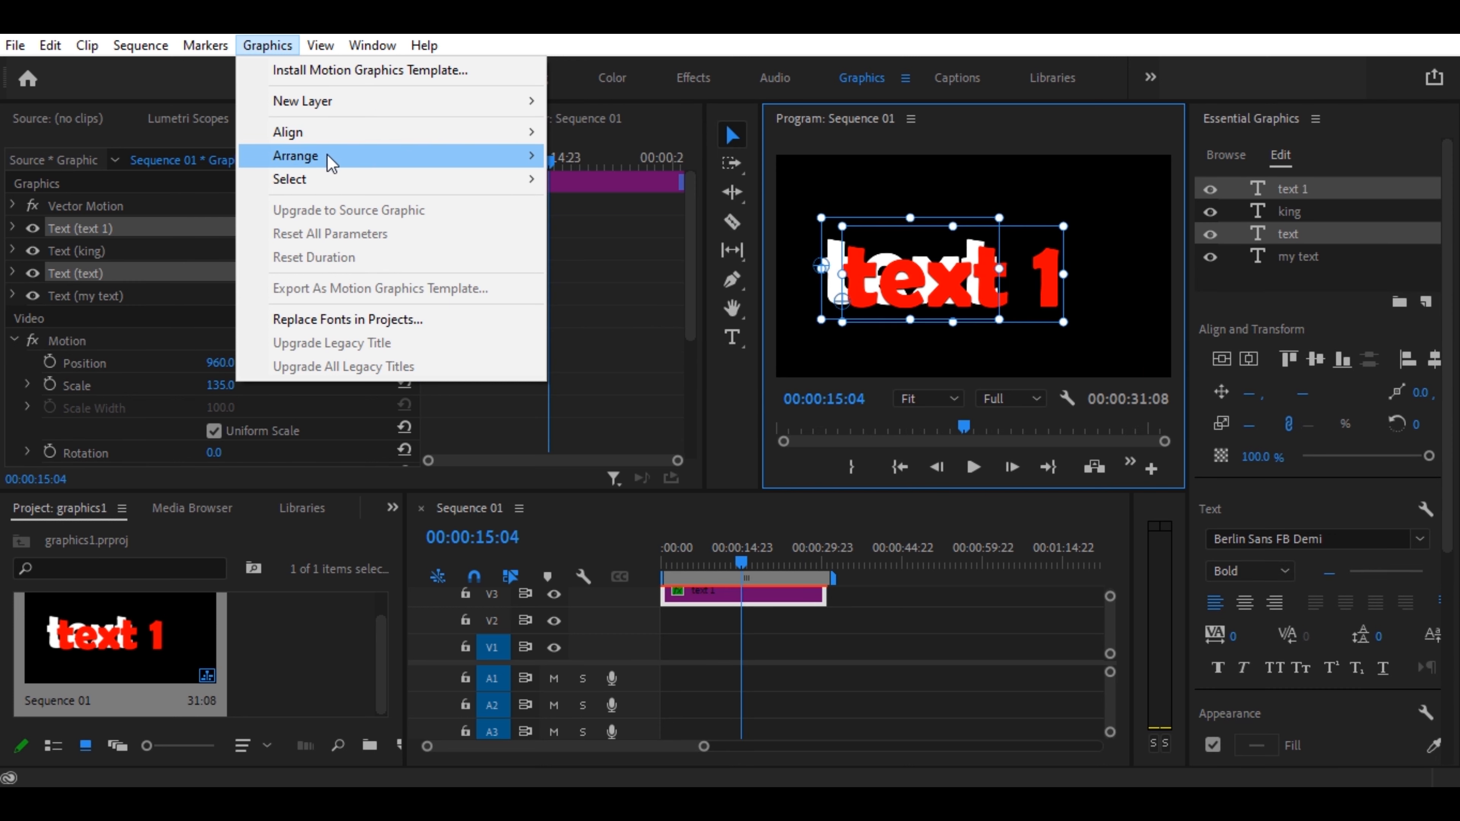
pyautogui.moveTo(327, 156)
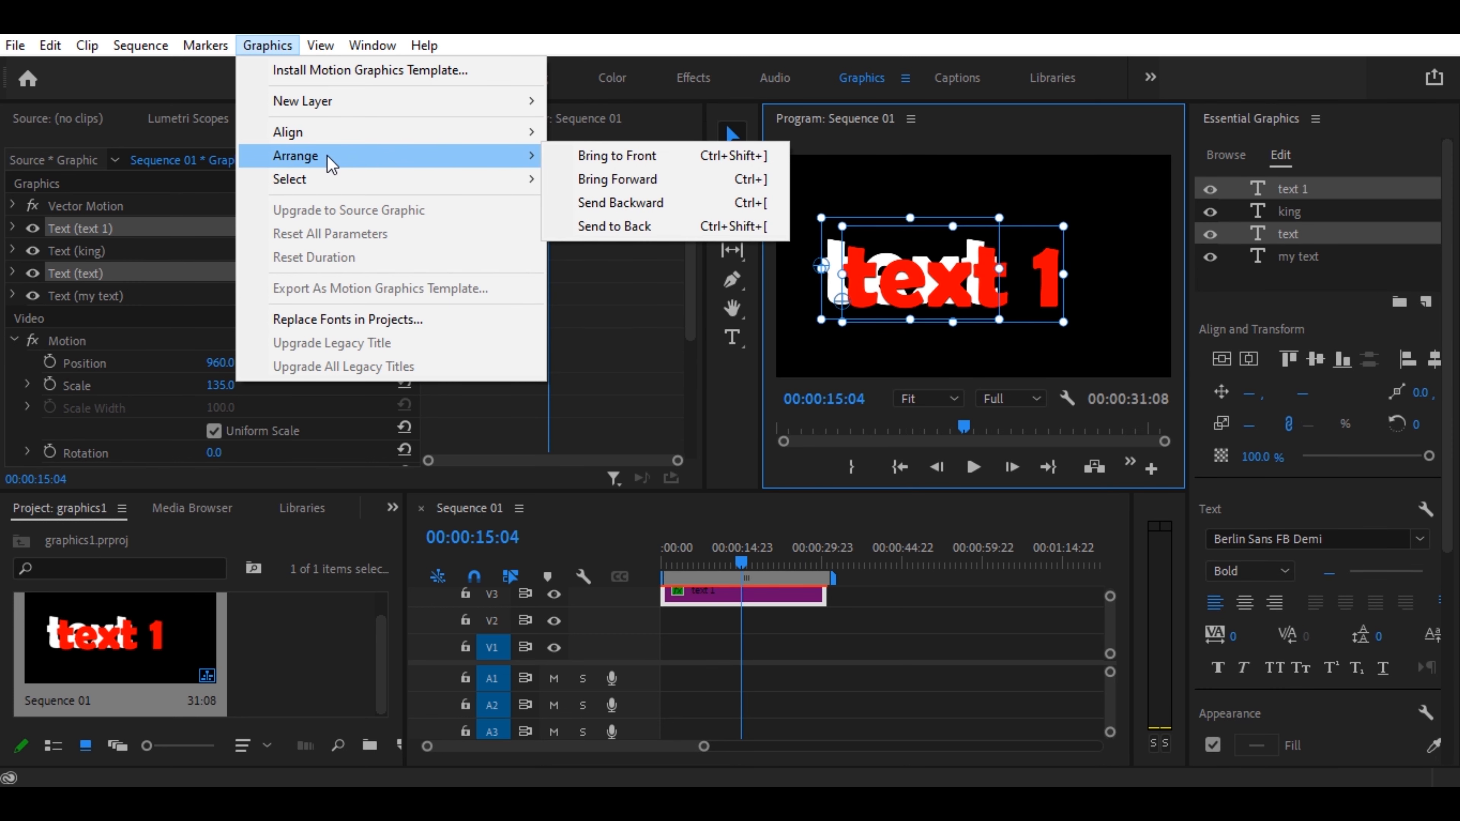
pyautogui.moveTo(503, 158)
pyautogui.click(597, 179)
# Step: Select only the white "text" layer and bring it to the front of the graphic's stacking order
pyautogui.click(835, 260)
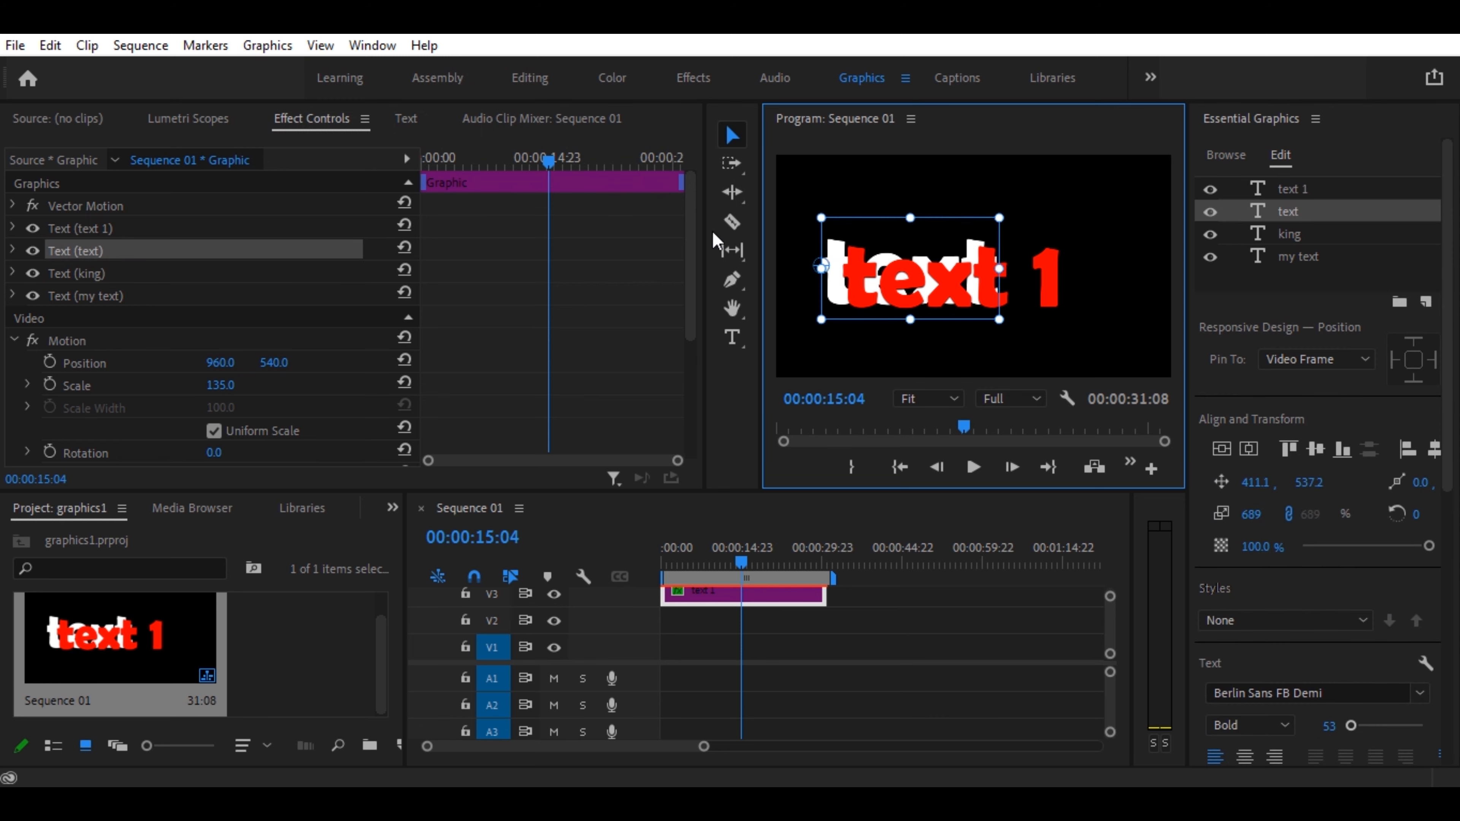
pyautogui.click(279, 47)
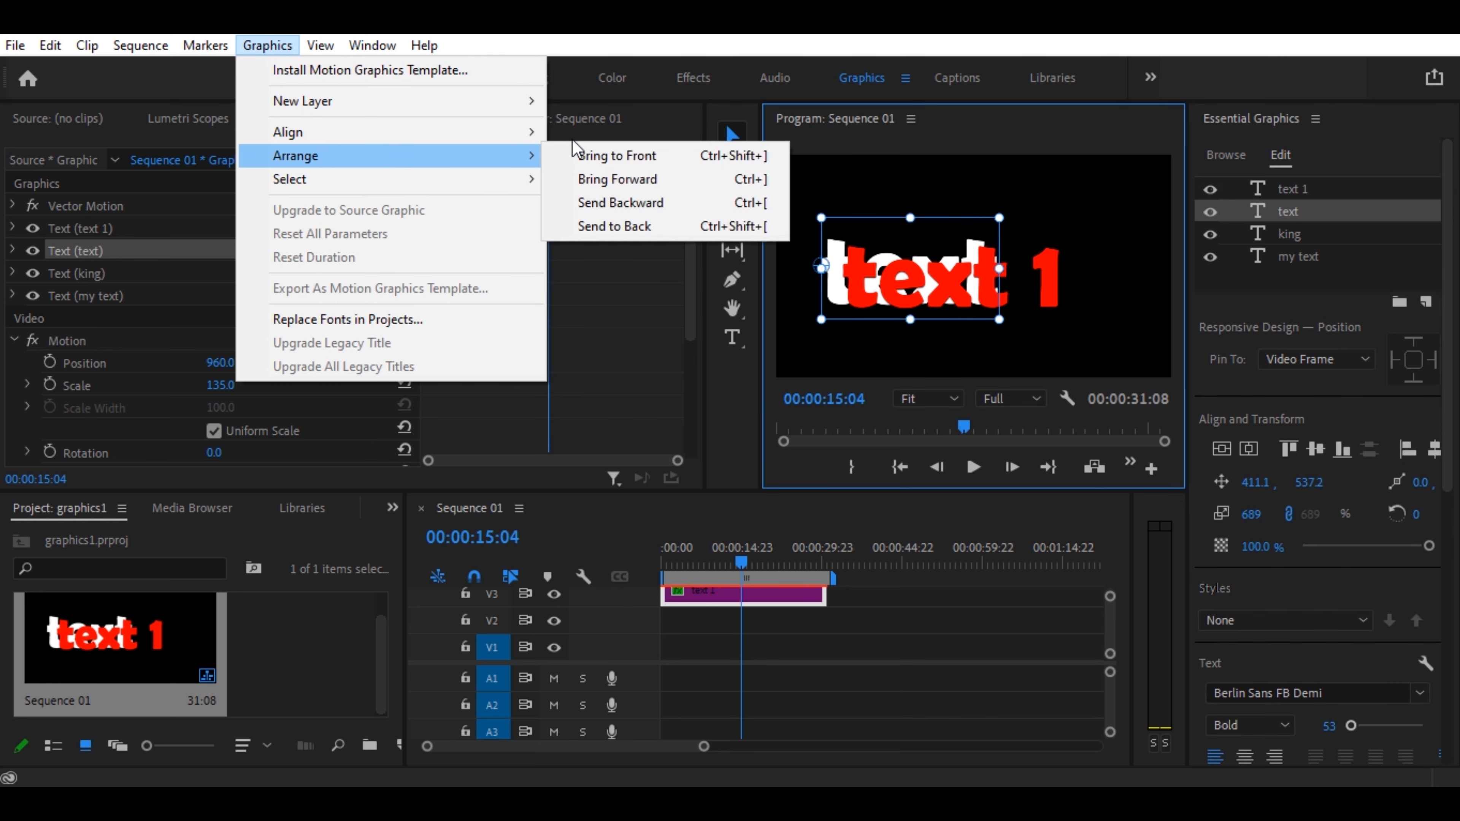
pyautogui.moveTo(487, 164)
pyautogui.click(592, 158)
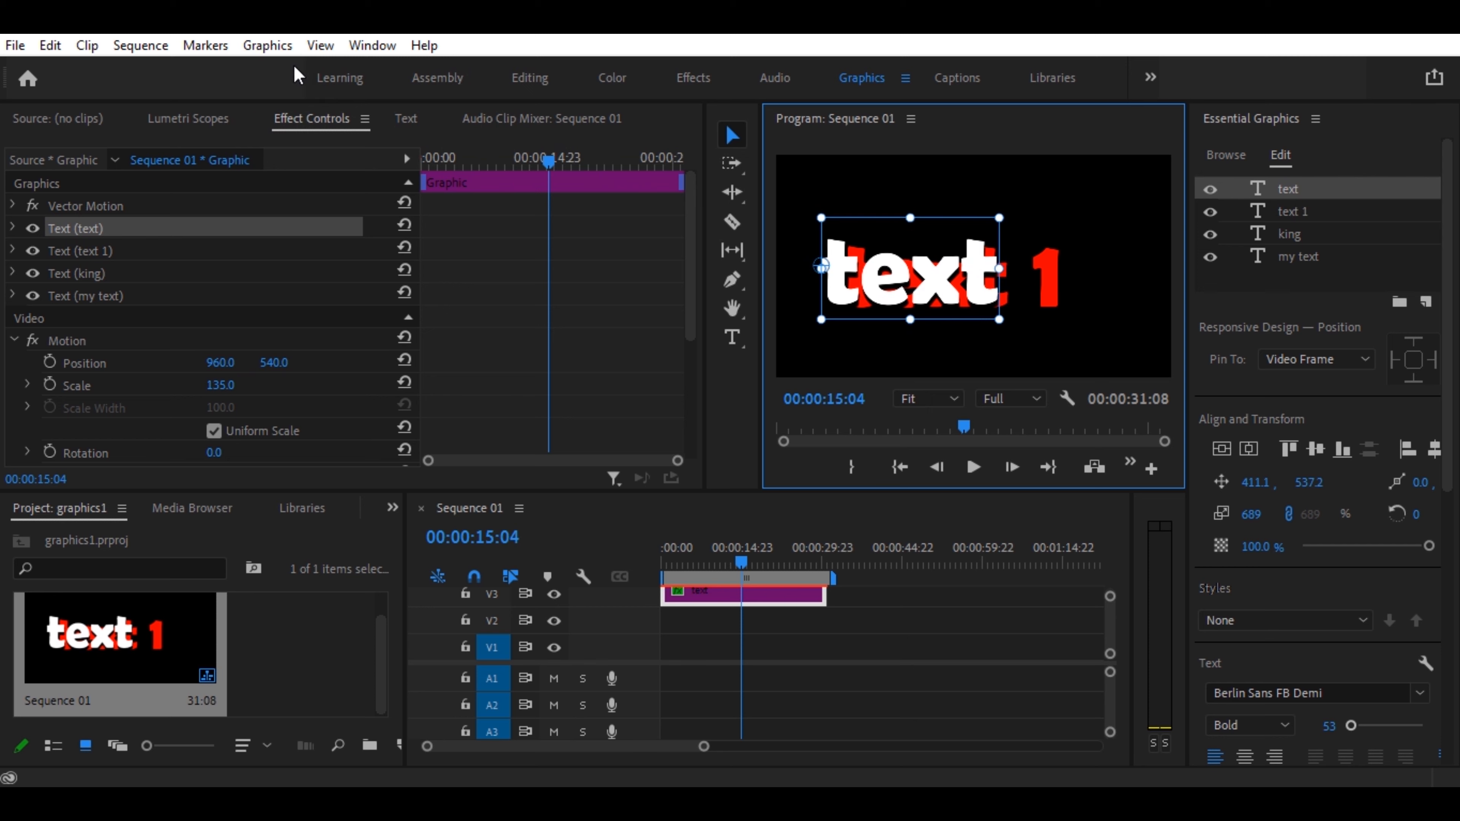
# Step: Try to select the next graphic in the sequence
pyautogui.click(287, 51)
pyautogui.moveTo(320, 193)
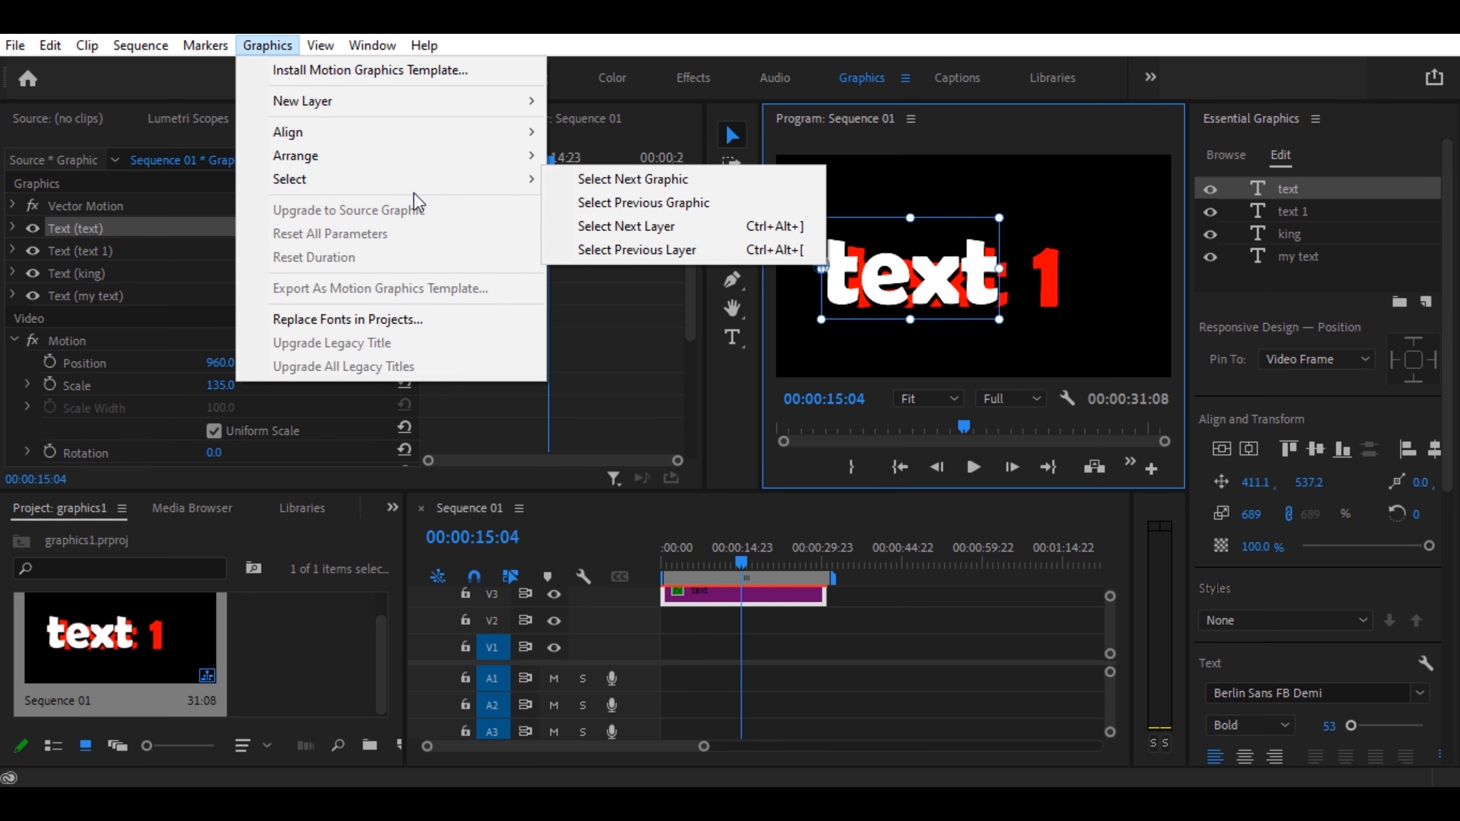
pyautogui.click(604, 183)
# Step: Duplicate the graphic clip further along track V3 and move the playhead over the copy, to 00:00:49:23
pyautogui.click(737, 602)
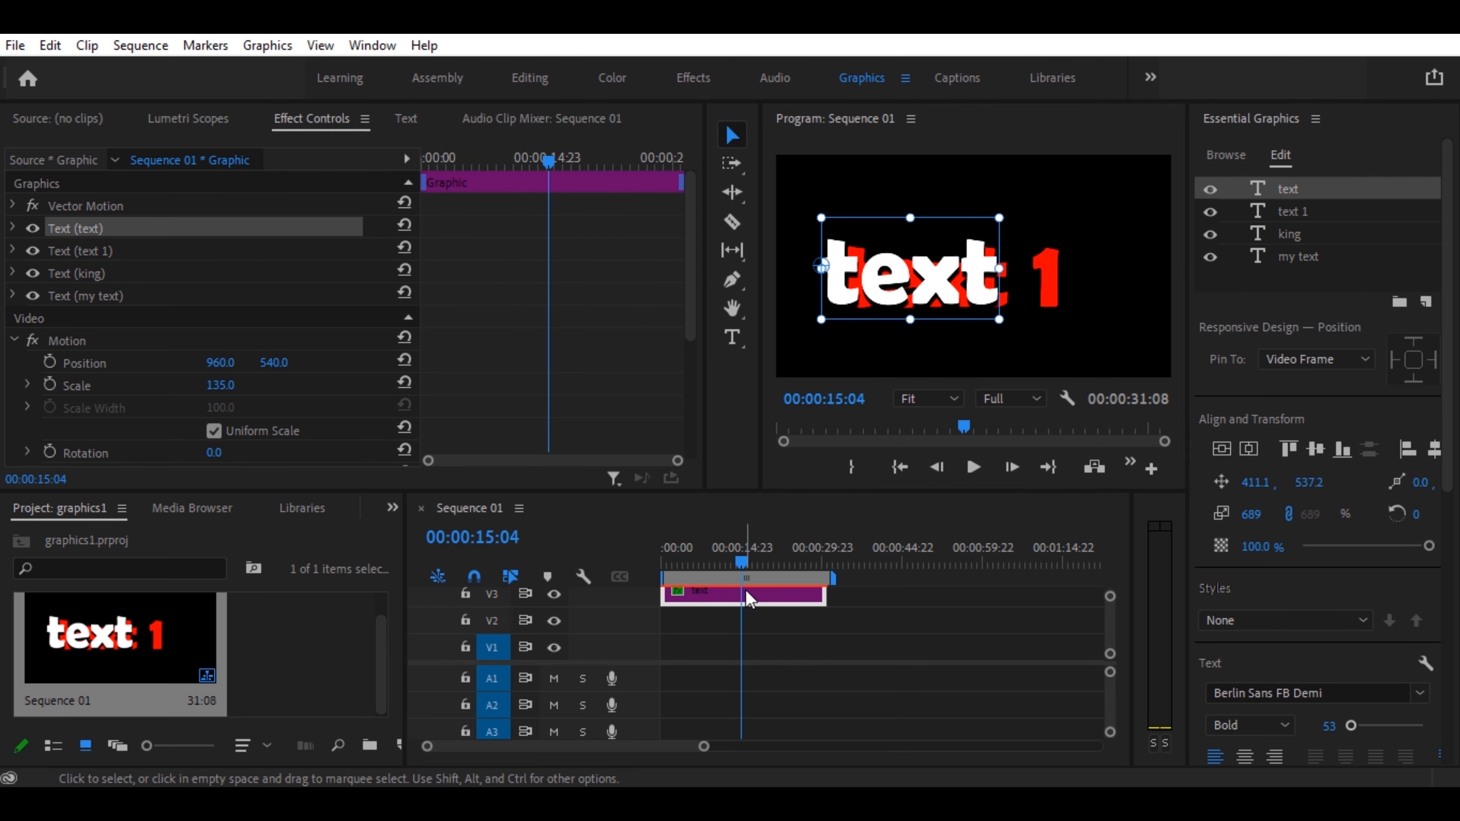
pyautogui.moveTo(766, 590); pyautogui.dragTo(961, 598)
pyautogui.click(929, 565)
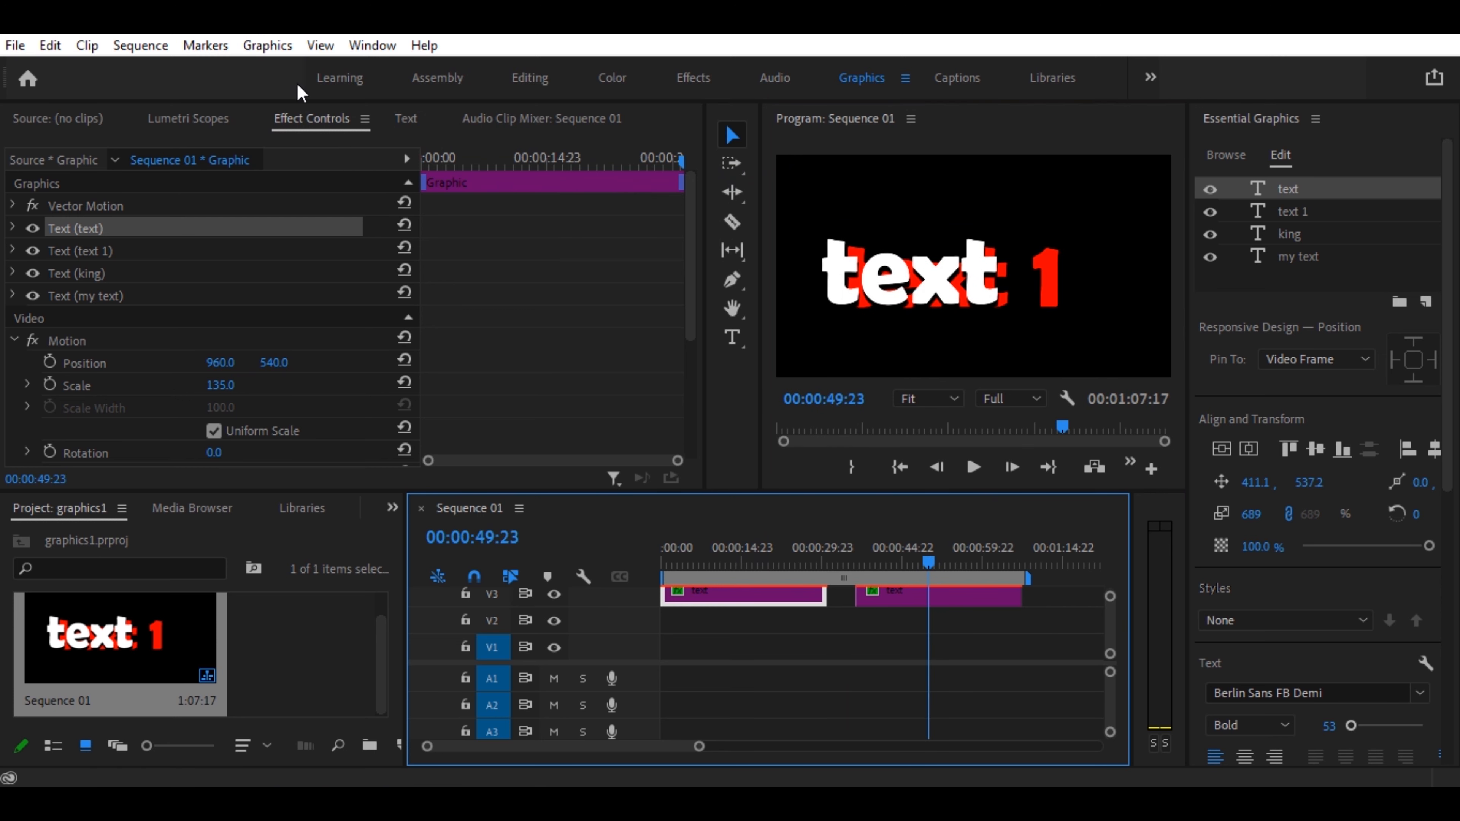
# Step: Run Select Previous Graphic, followed by Select Next Graphic to move the selection to the duplicated clip on V3
pyautogui.click(269, 47)
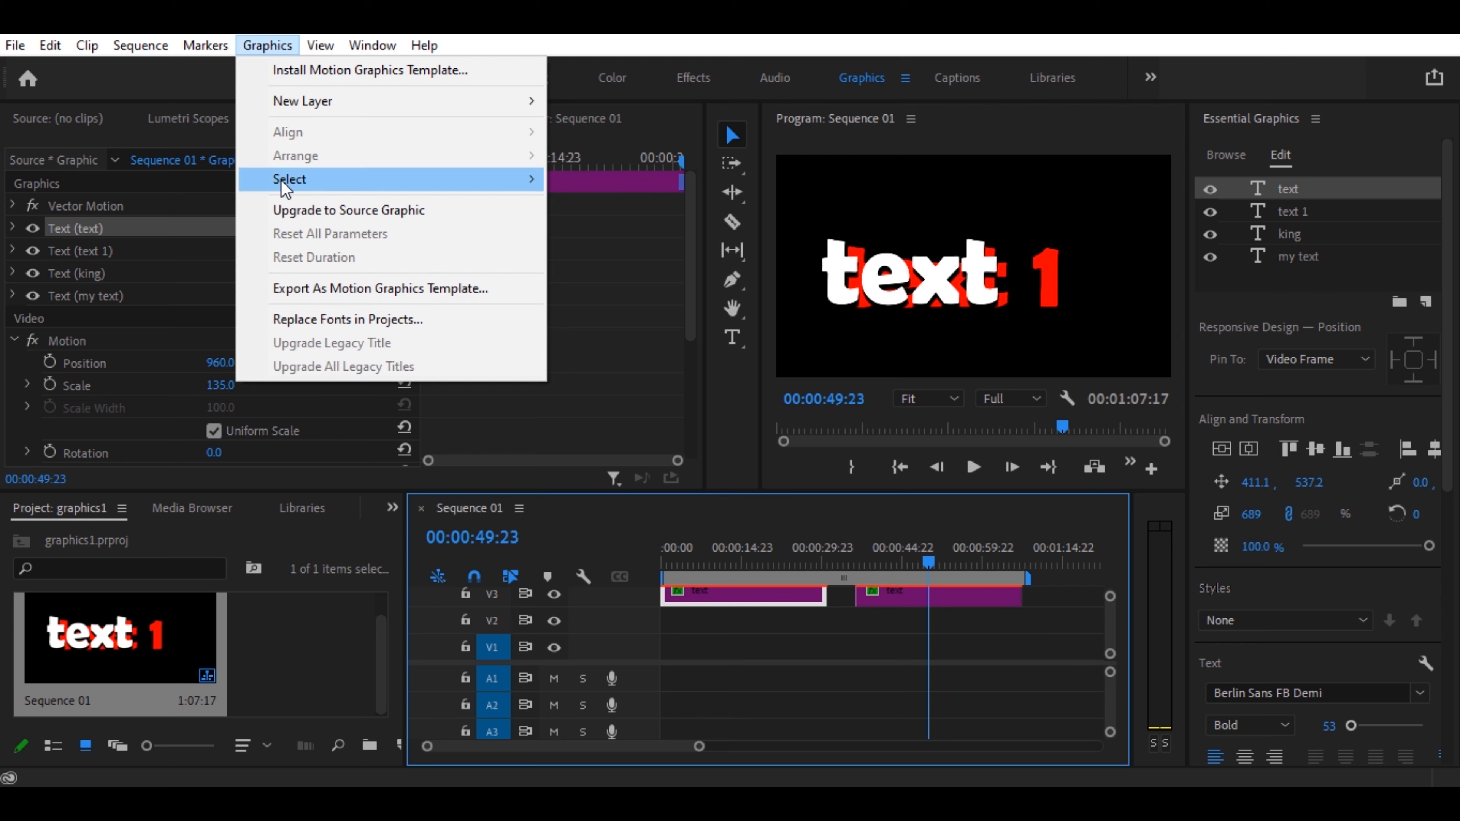
pyautogui.moveTo(291, 182)
pyautogui.click(601, 209)
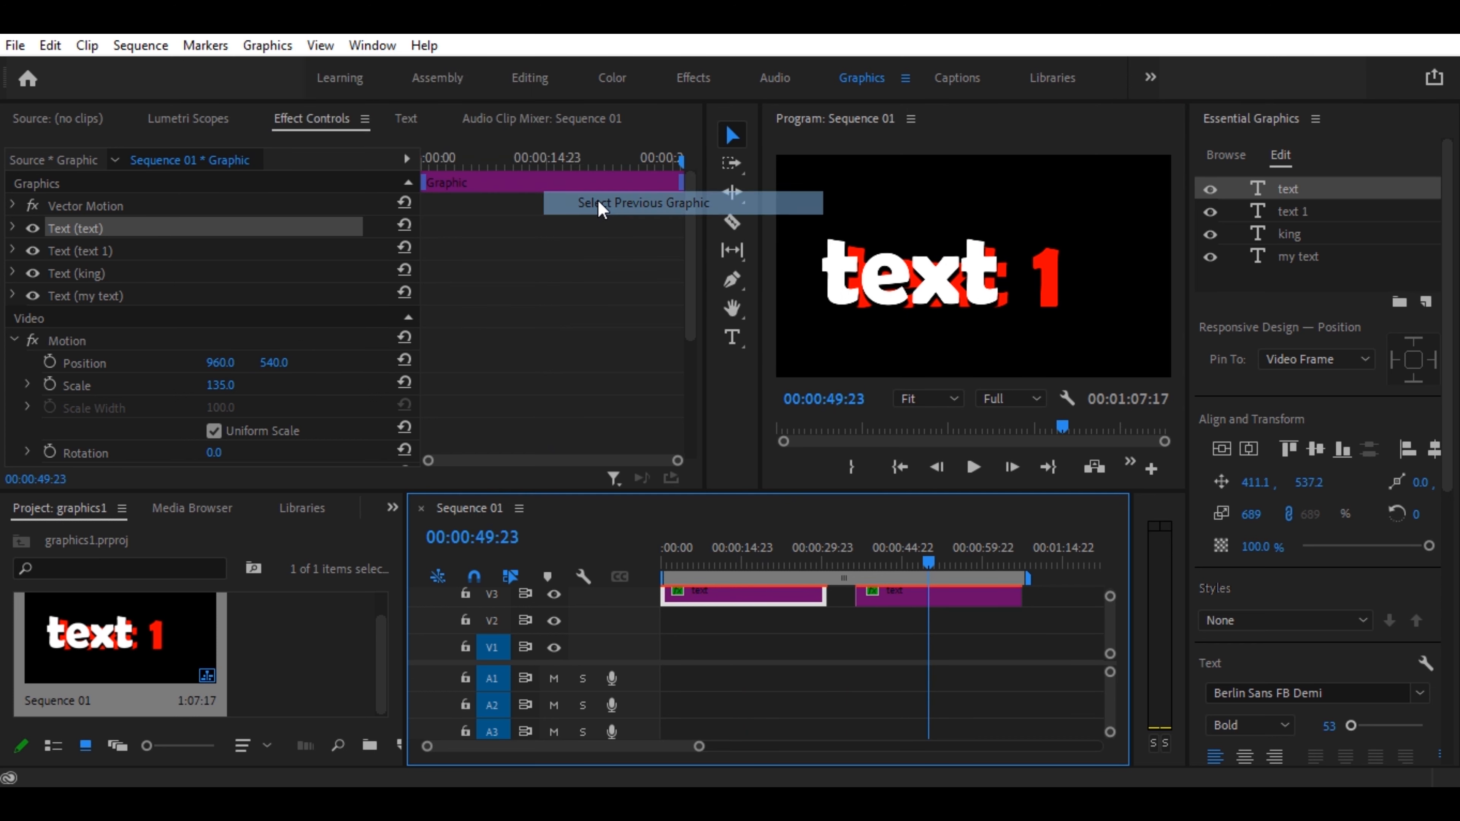
pyautogui.click(268, 46)
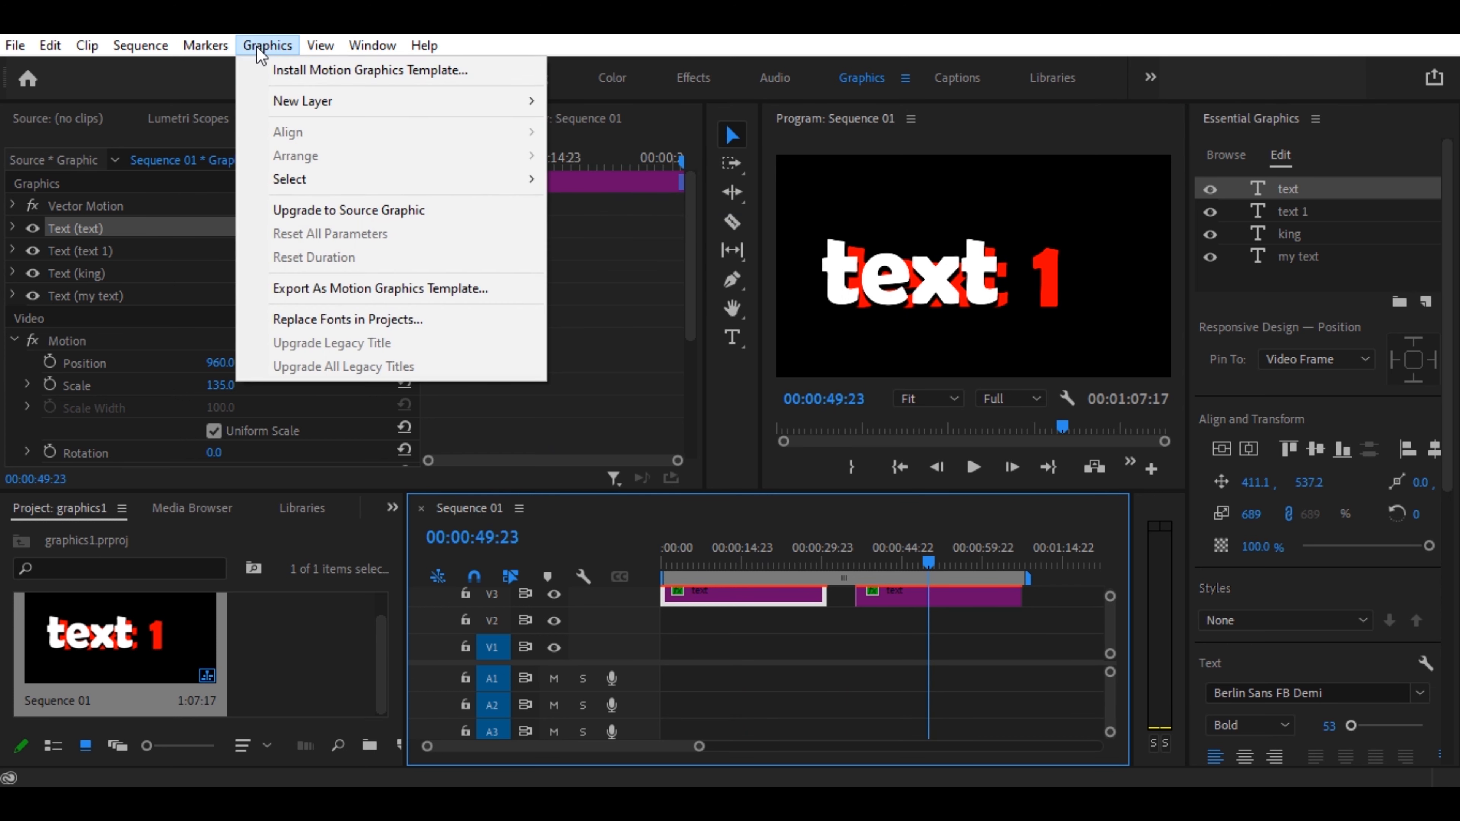
pyautogui.moveTo(421, 184)
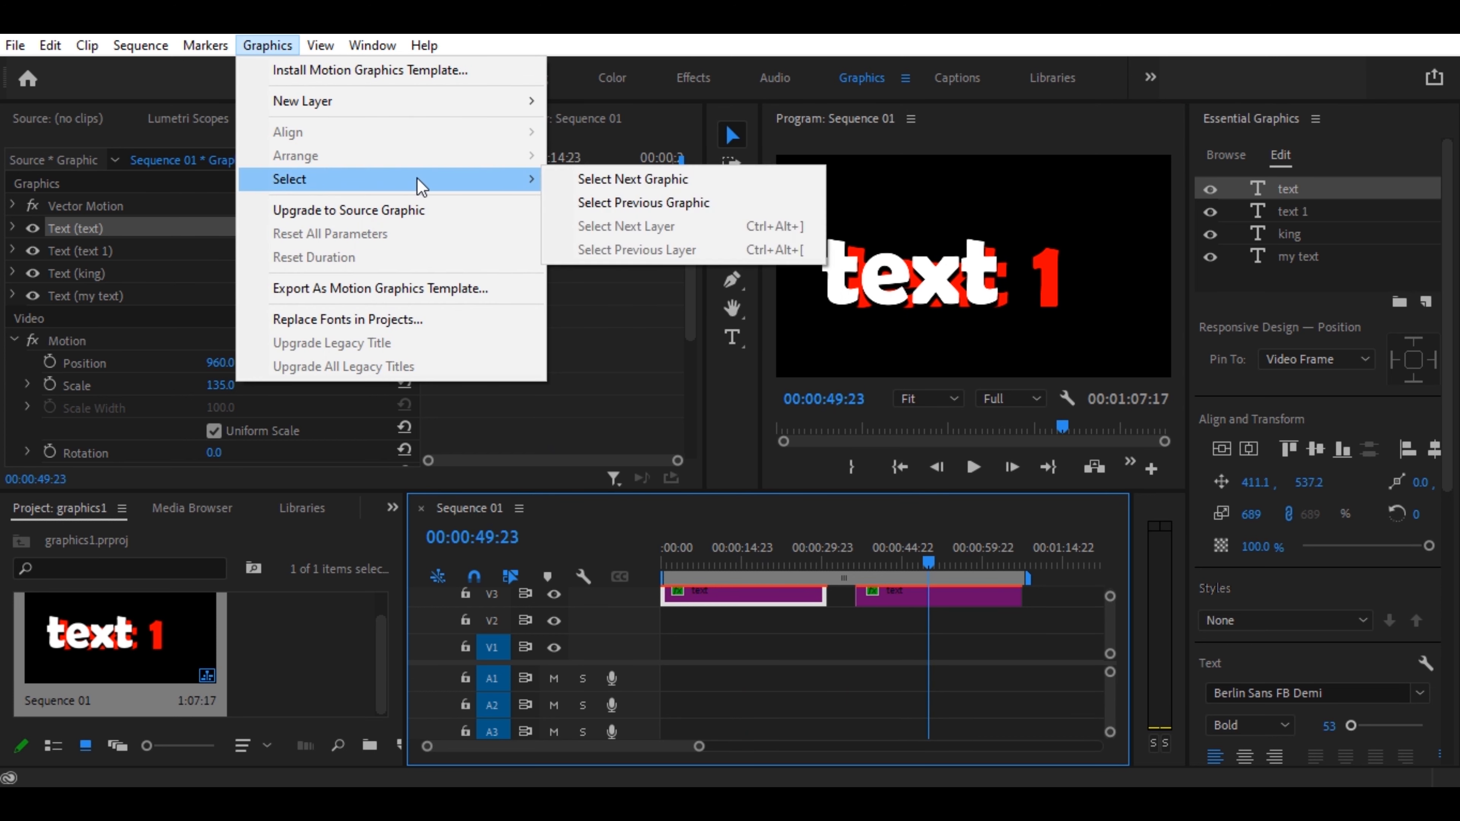
pyautogui.click(611, 179)
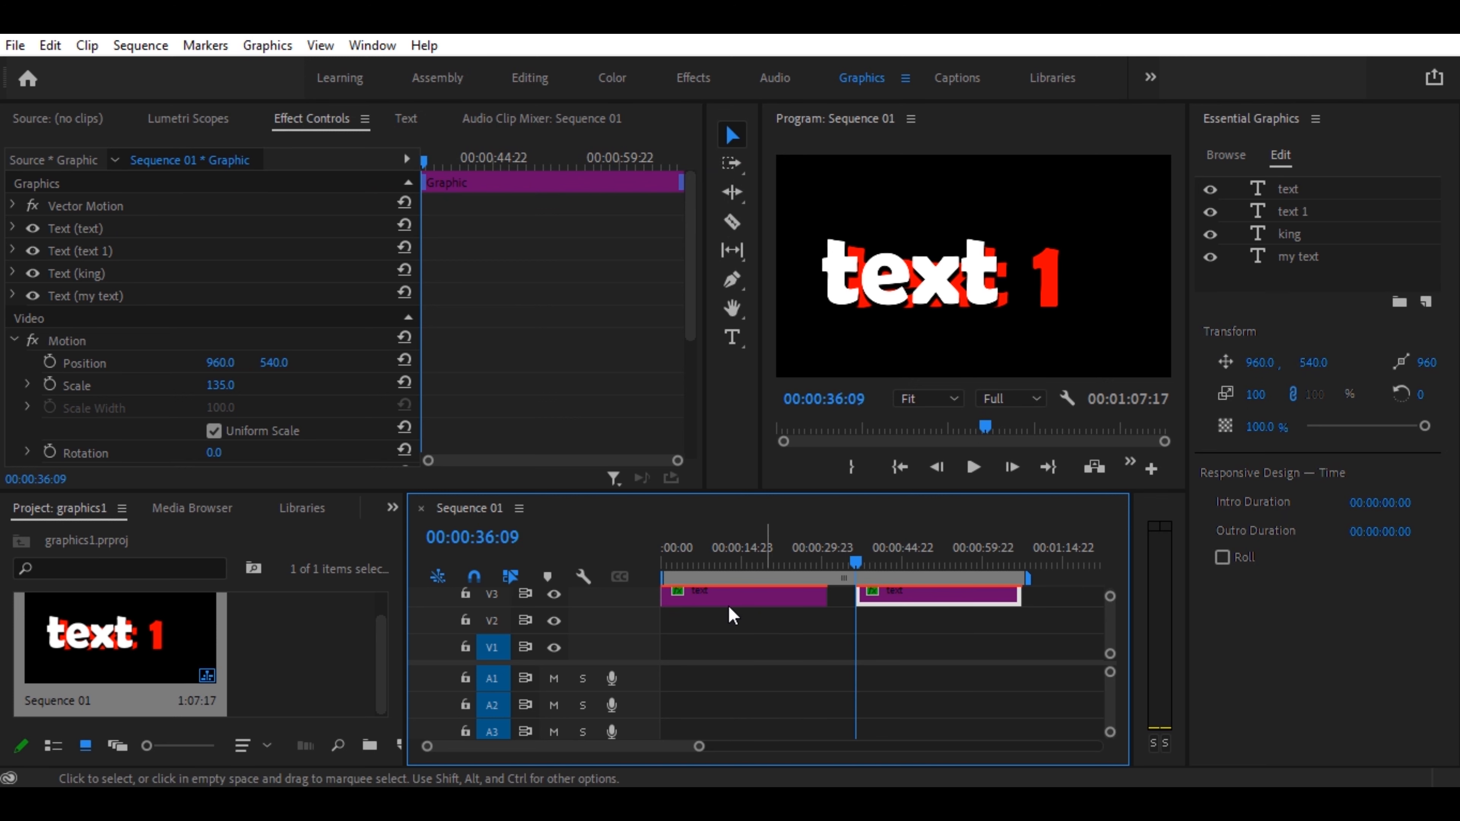
pyautogui.click(269, 49)
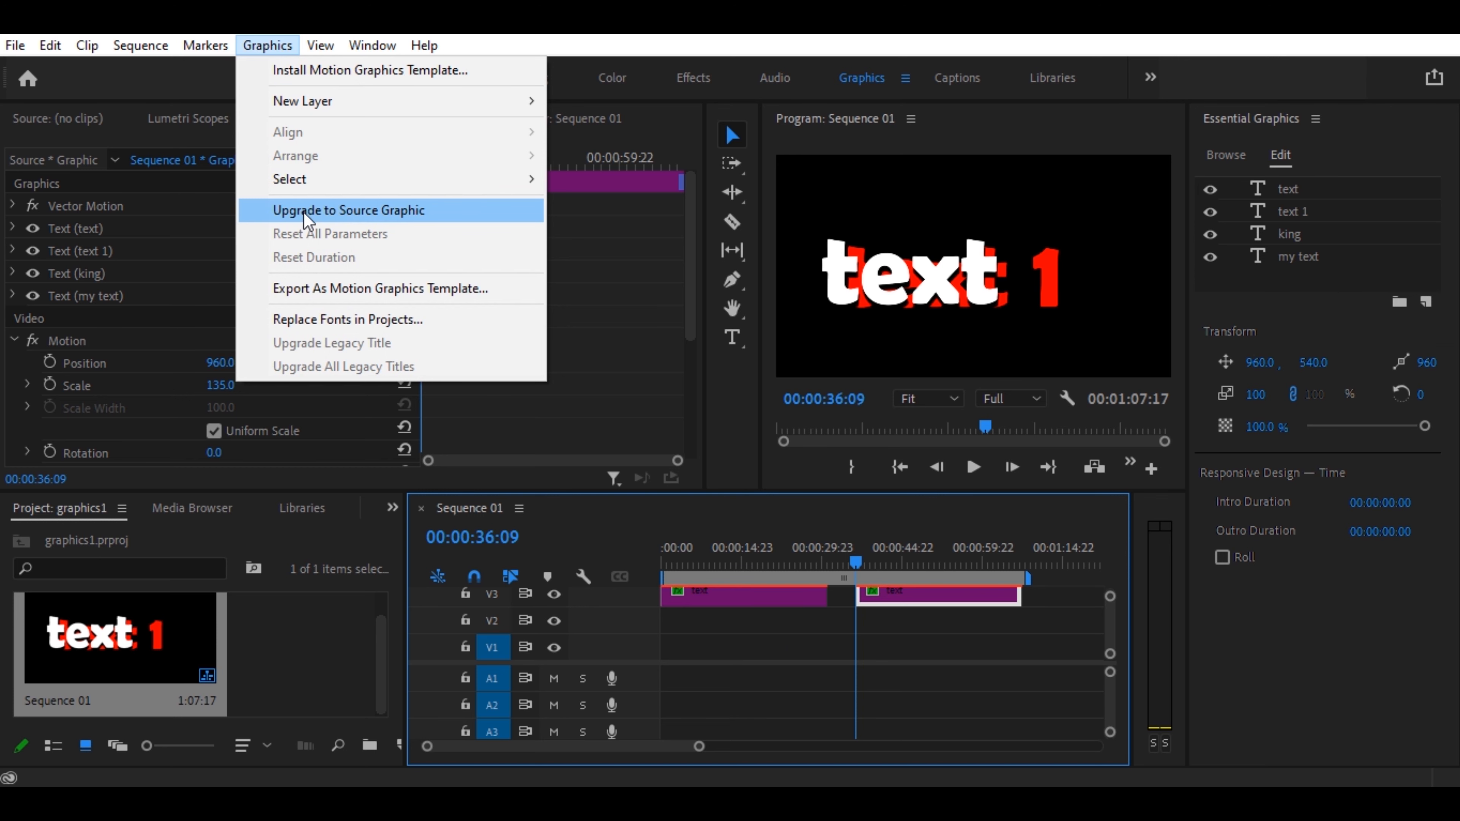
pyautogui.moveTo(1063, 593); pyautogui.dragTo(762, 650)
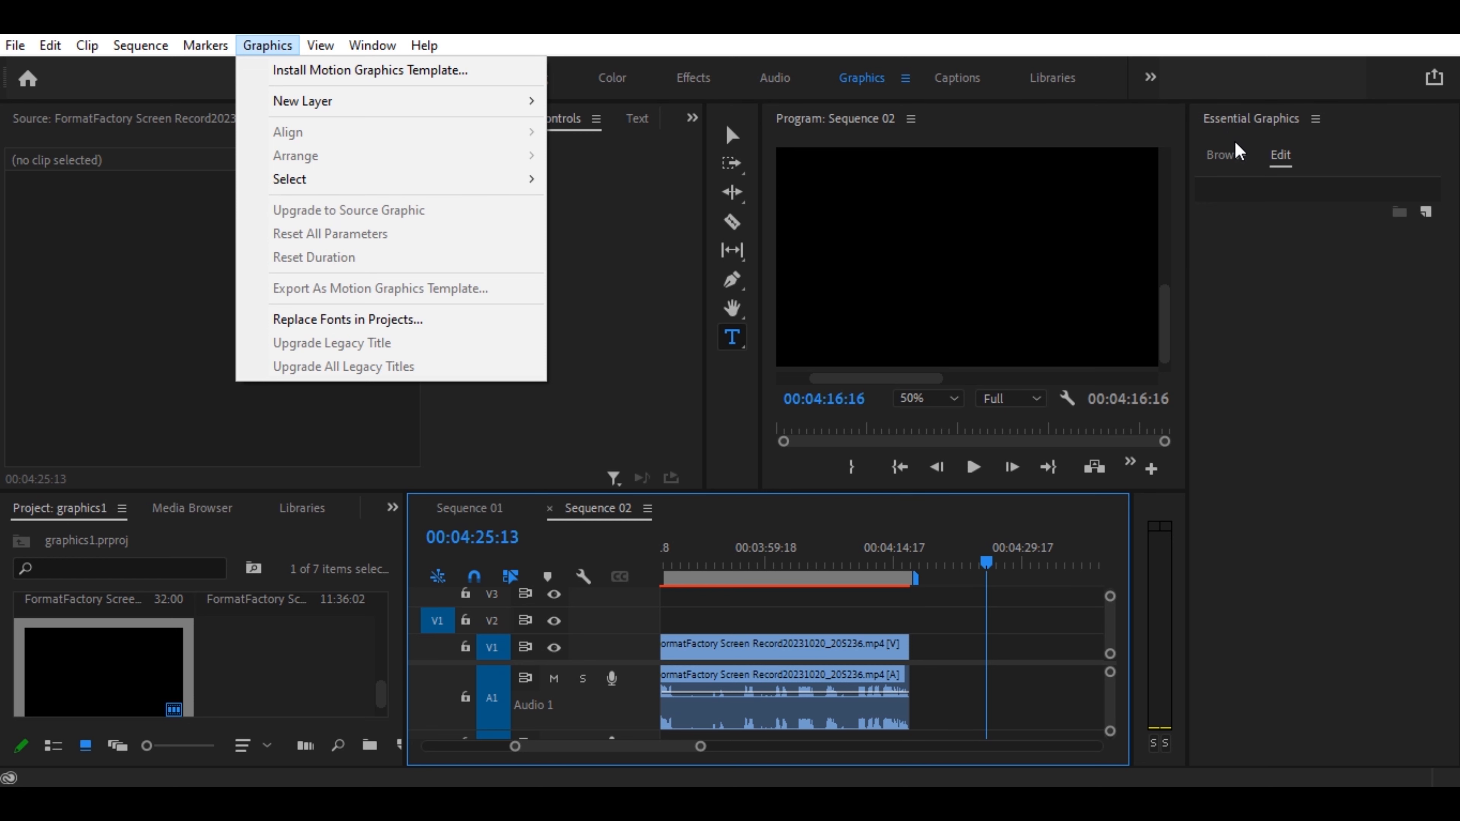
# Step: Add the Classic Lower Third One Line template to track V1 after the video clip, accept font substitution, and set the playhead to 00:04:22:16
pyautogui.click(1230, 158)
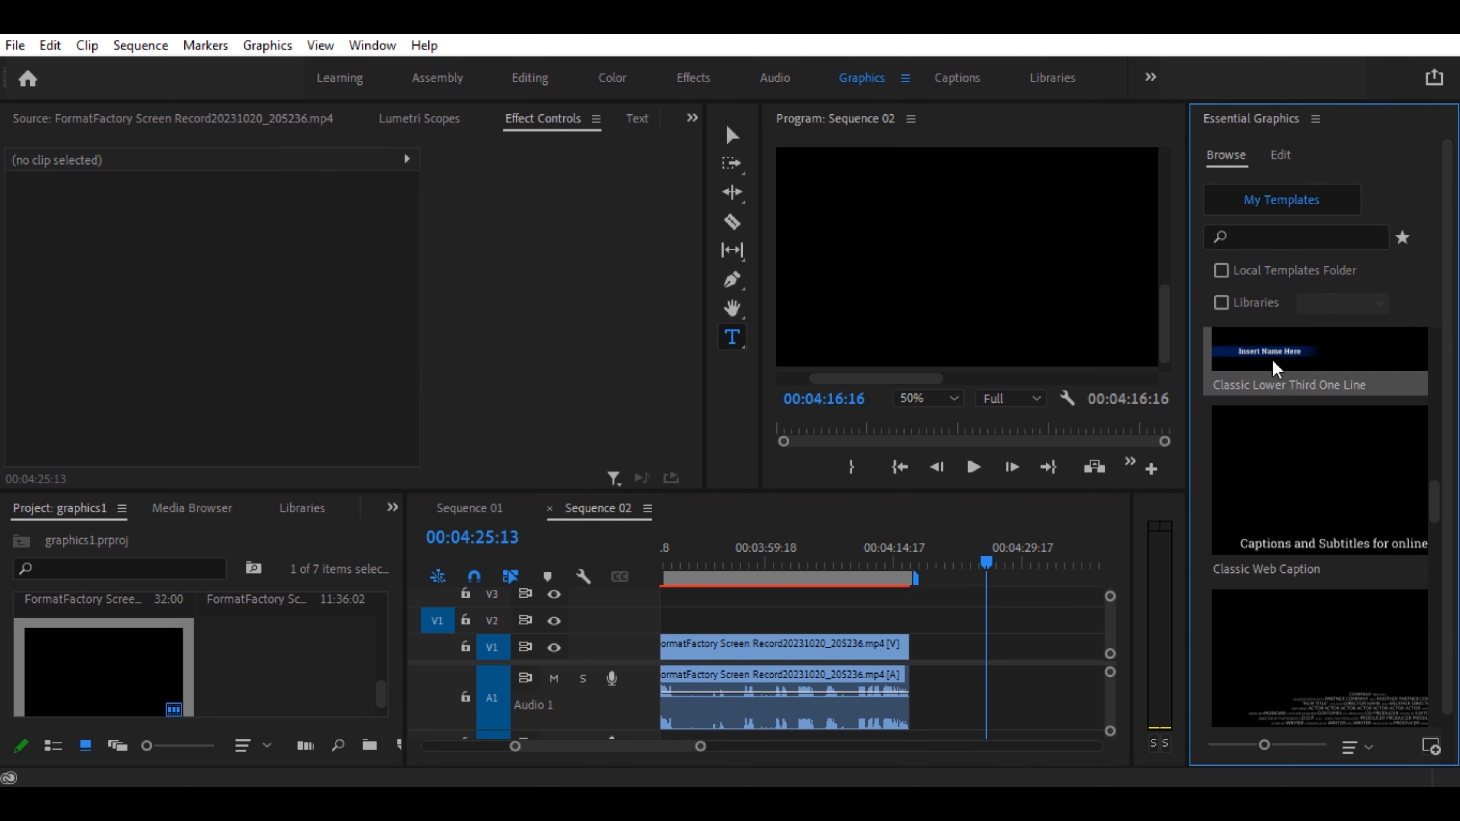
pyautogui.moveTo(1268, 368); pyautogui.dragTo(953, 647)
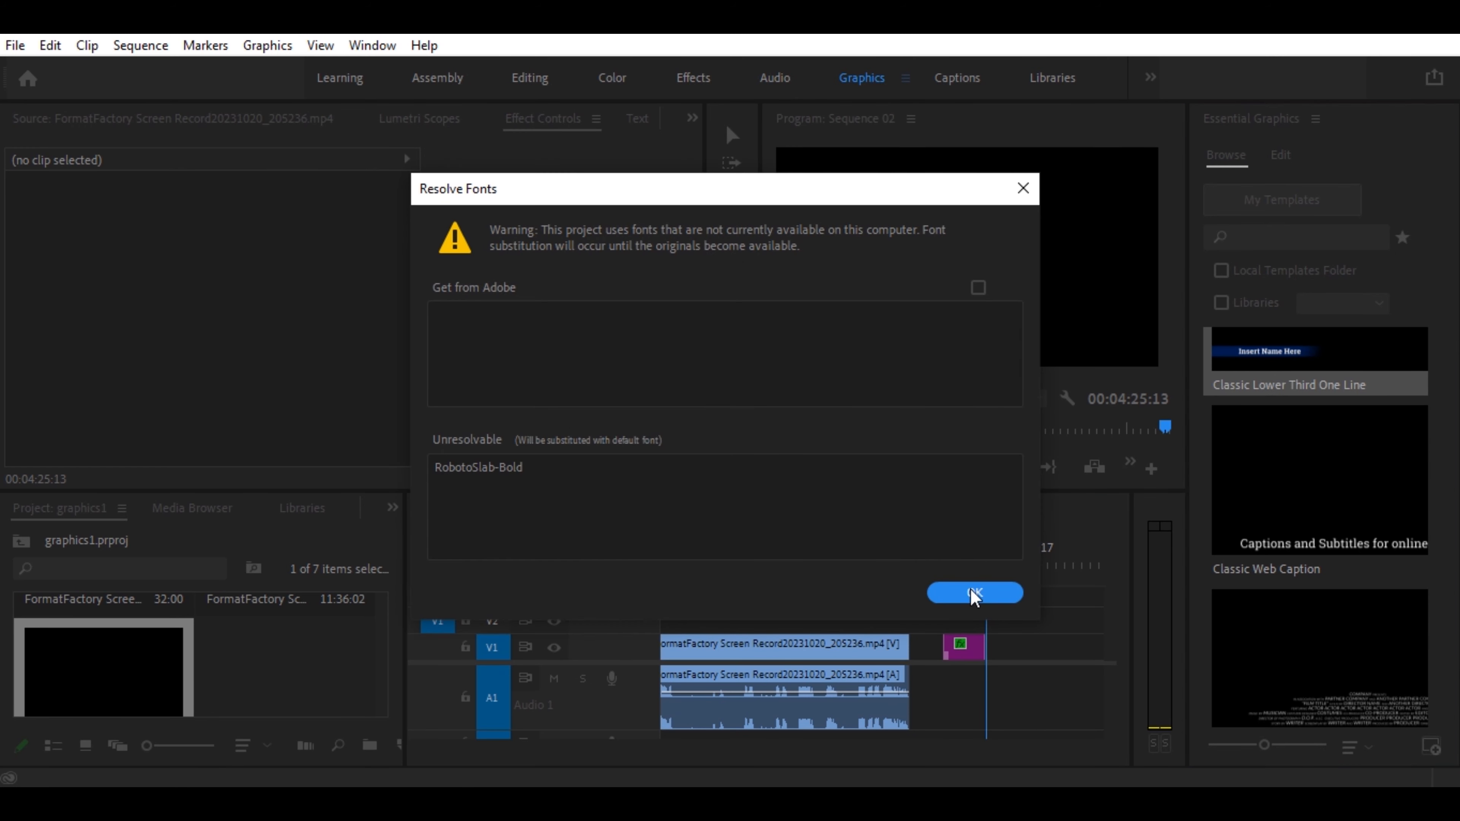
pyautogui.click(974, 591)
pyautogui.click(962, 567)
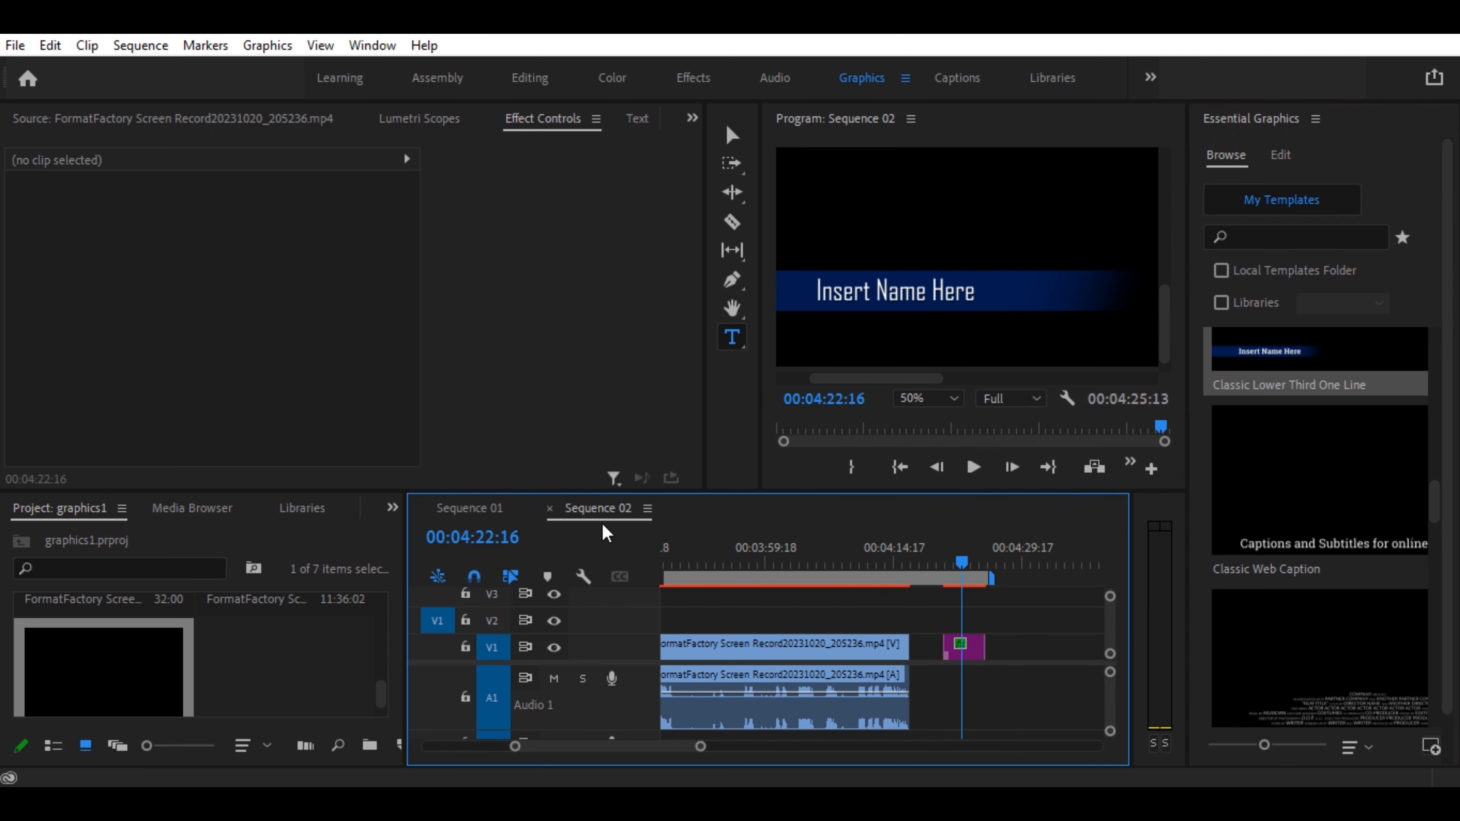
# Step: Upgrade the lower third clip to a source graphic, accepting the removal of its intro and outro durations
pyautogui.click(969, 648)
pyautogui.click(268, 46)
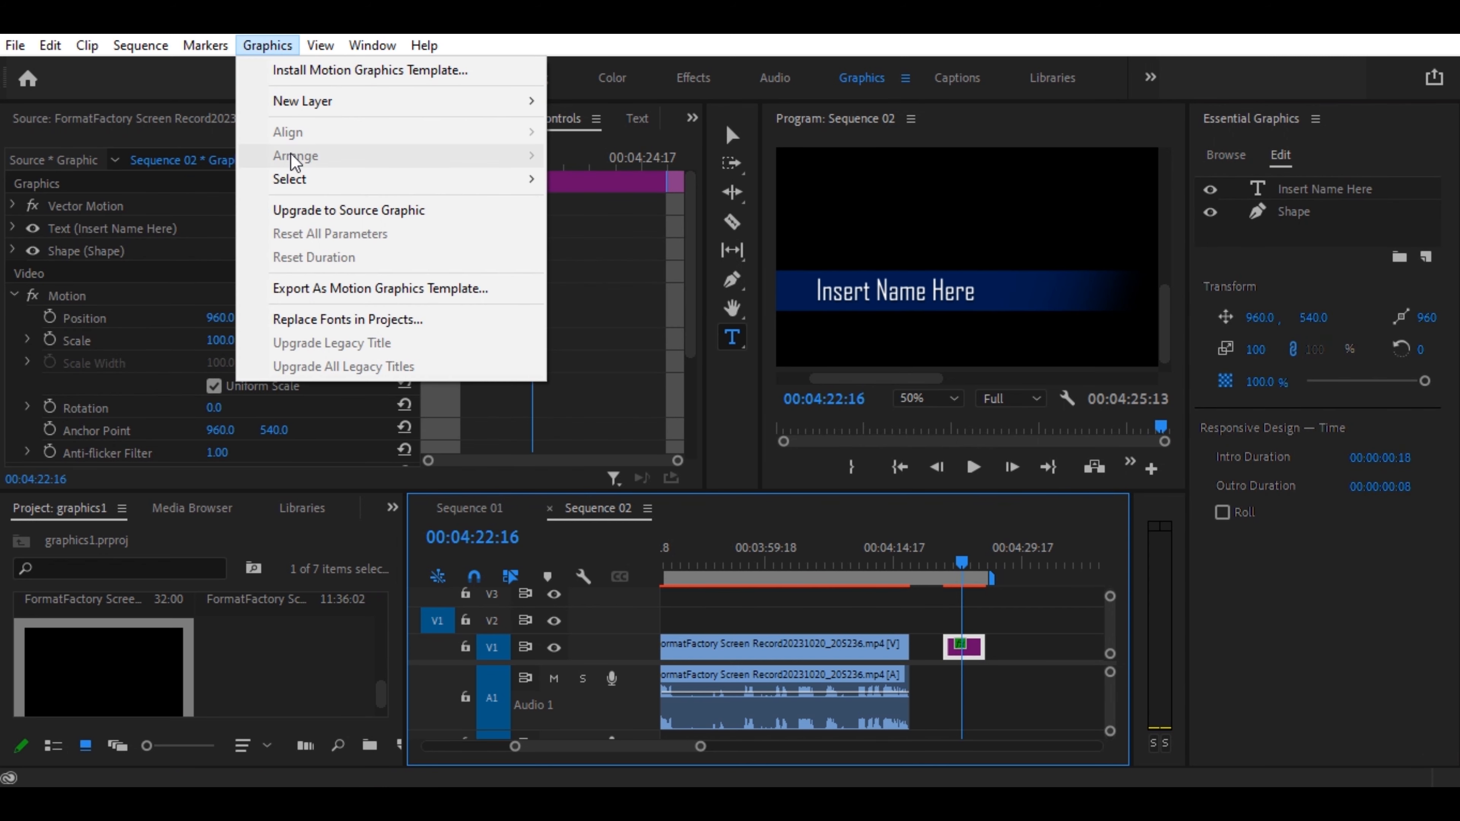
pyautogui.click(311, 222)
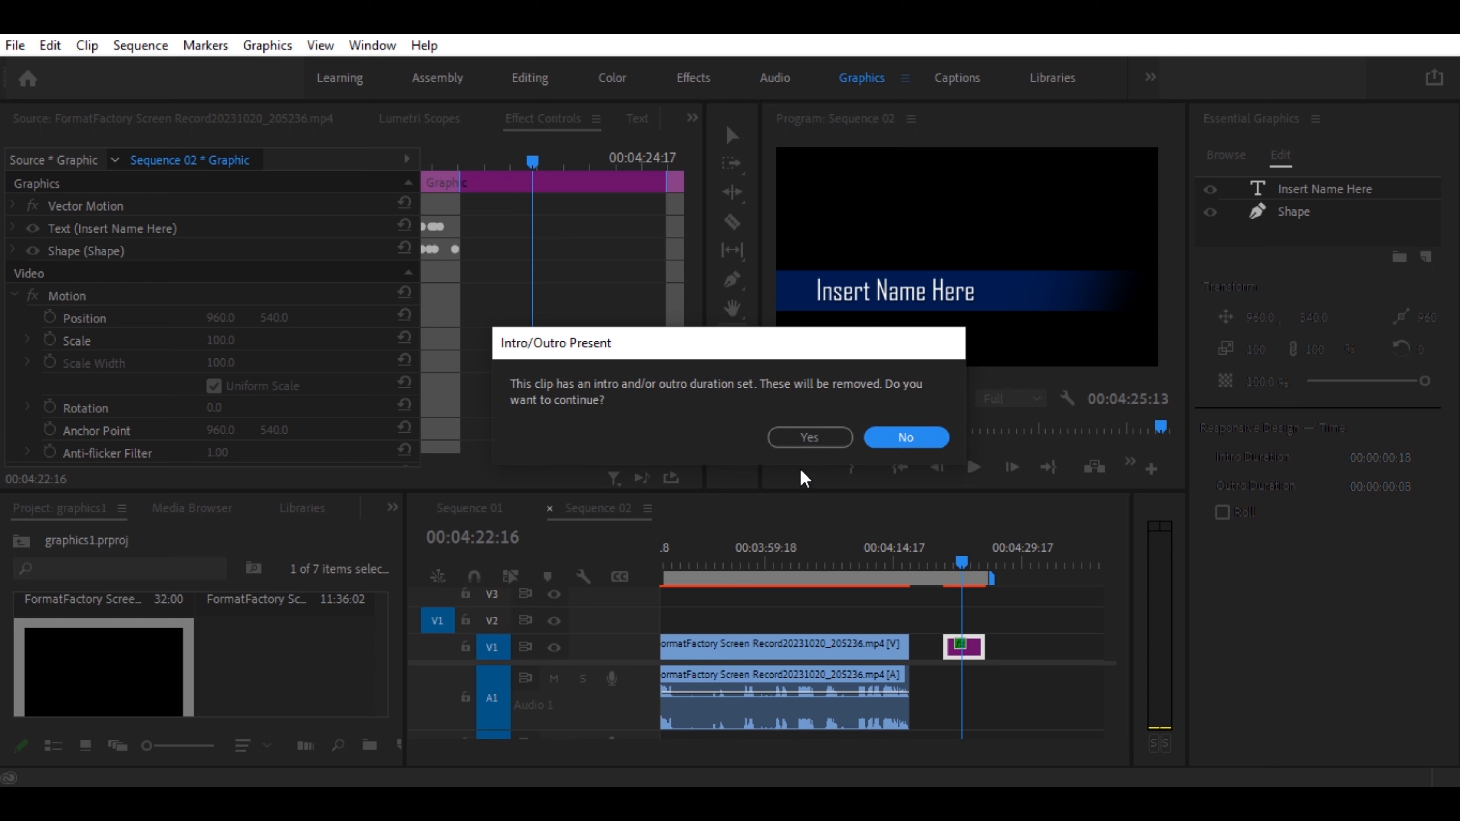
pyautogui.click(810, 439)
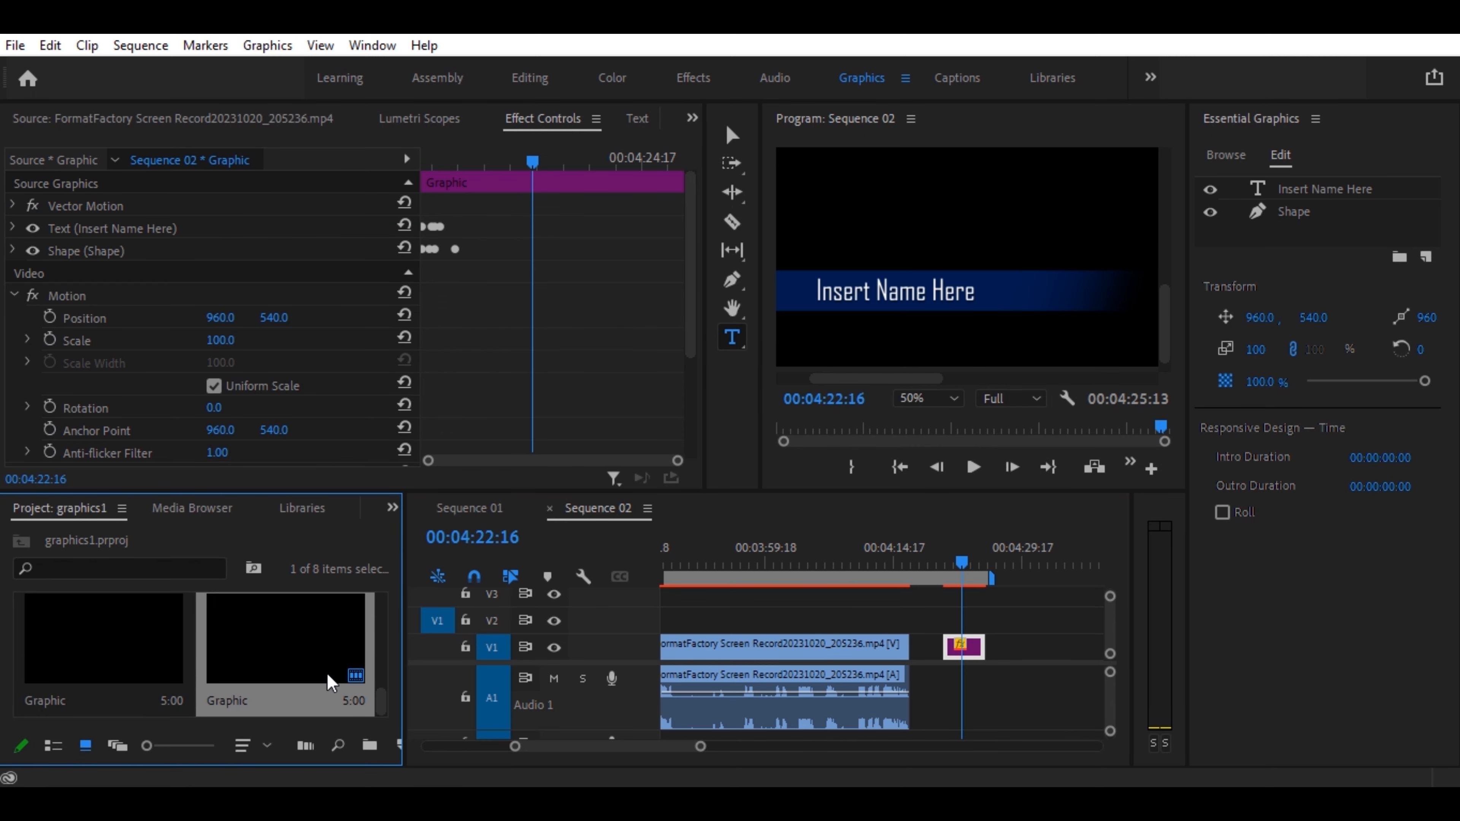
# Step: Place another instance of the source Graphic on track V2 above the original and set its vertical position to 446
pyautogui.moveTo(279, 656); pyautogui.dragTo(961, 618)
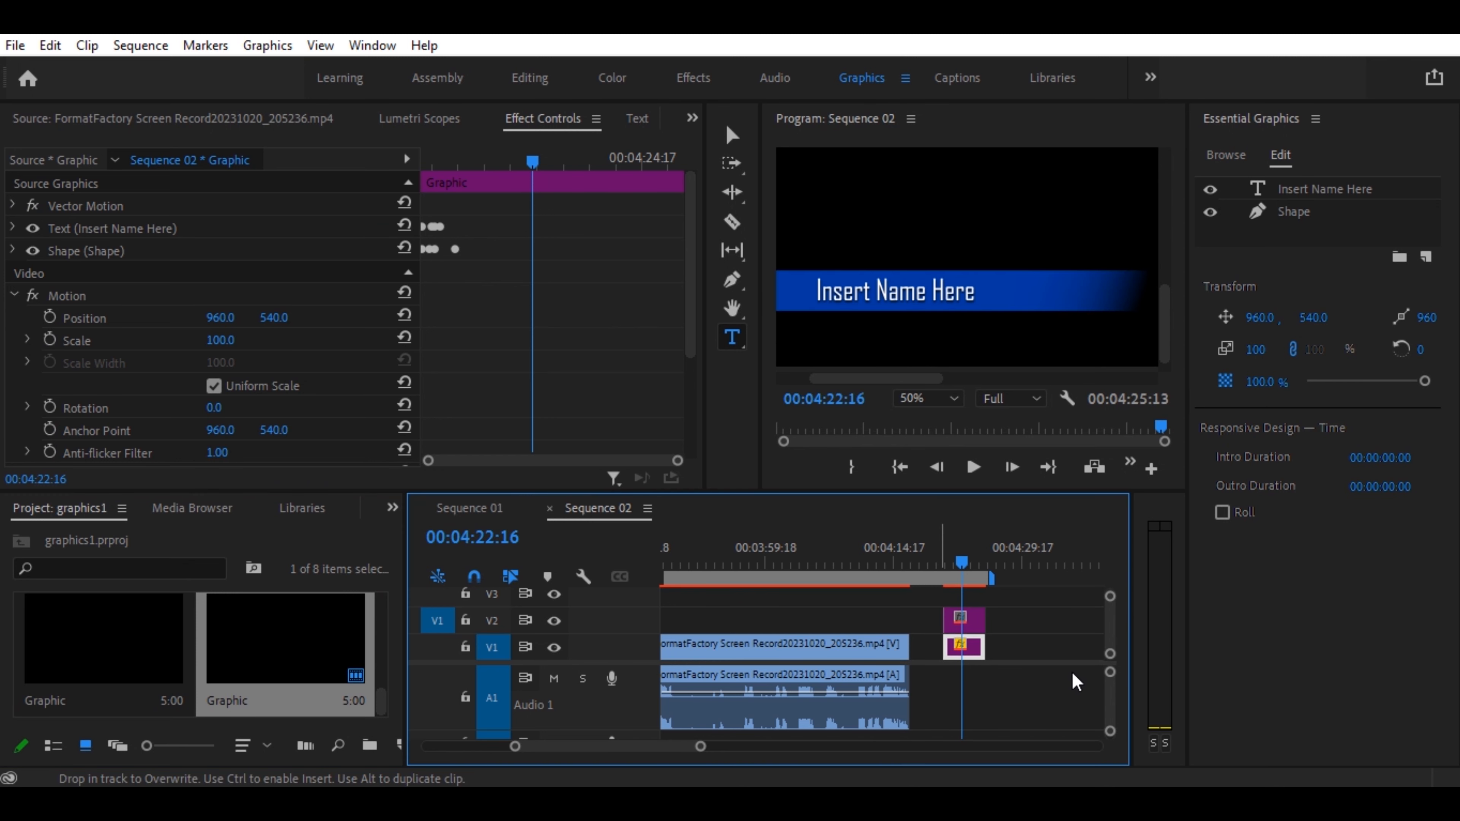
pyautogui.click(967, 620)
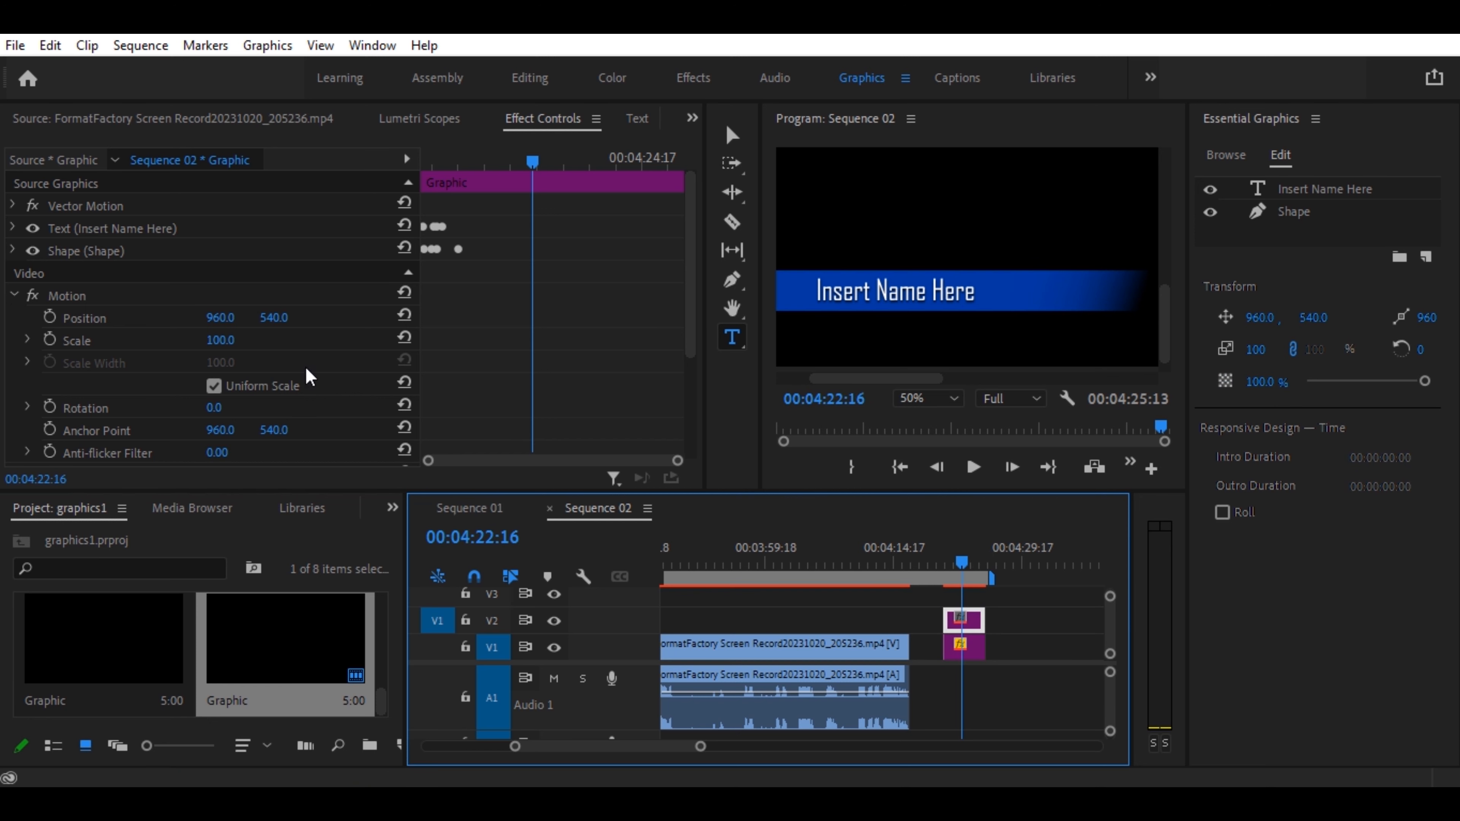
pyautogui.moveTo(275, 326); pyautogui.dragTo(221, 326)
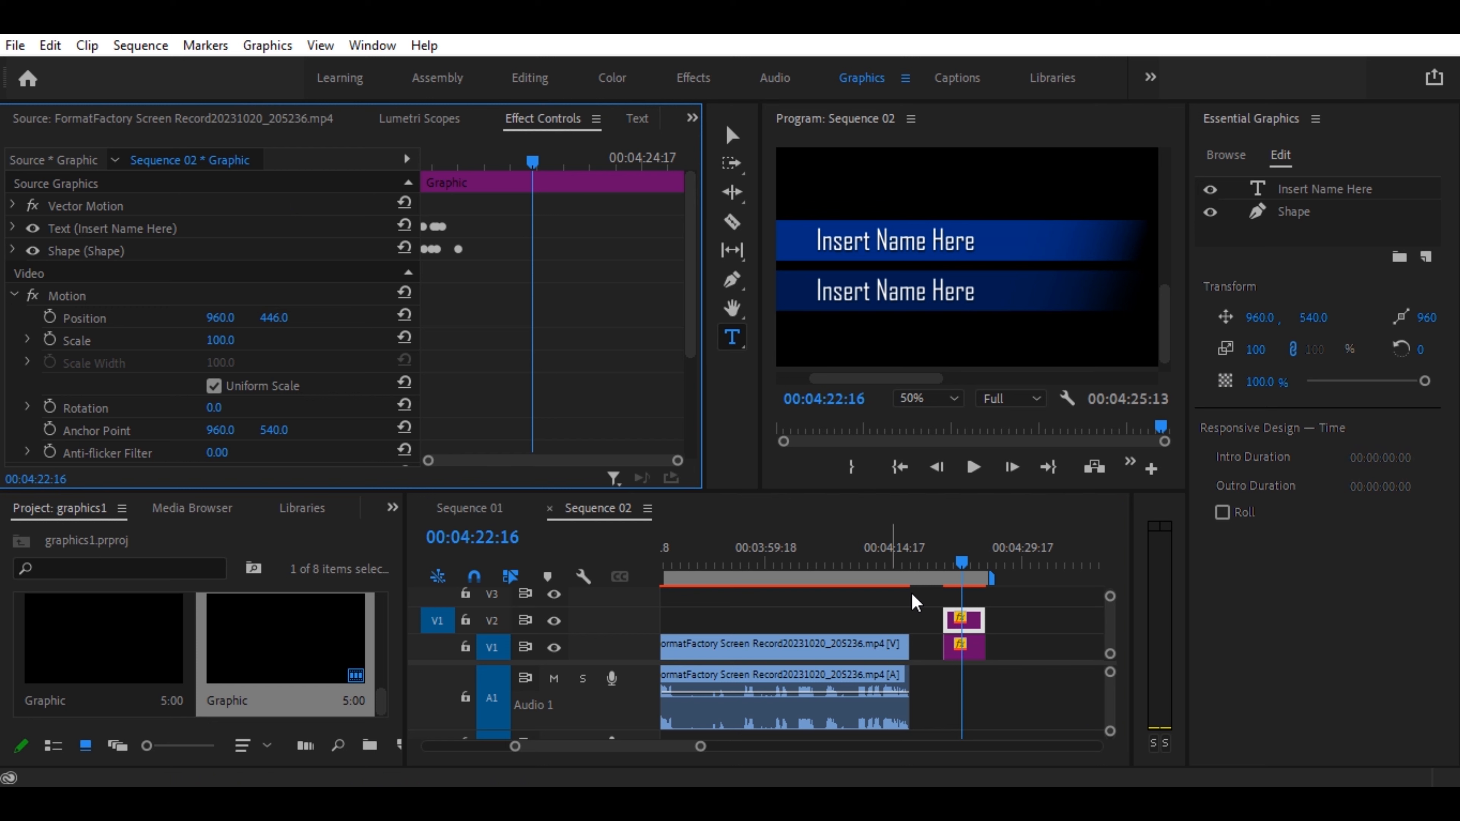
# Step: Set the font of the source graphic's "Insert Name Here" text to Adobe Garamond Pro
pyautogui.click(916, 291)
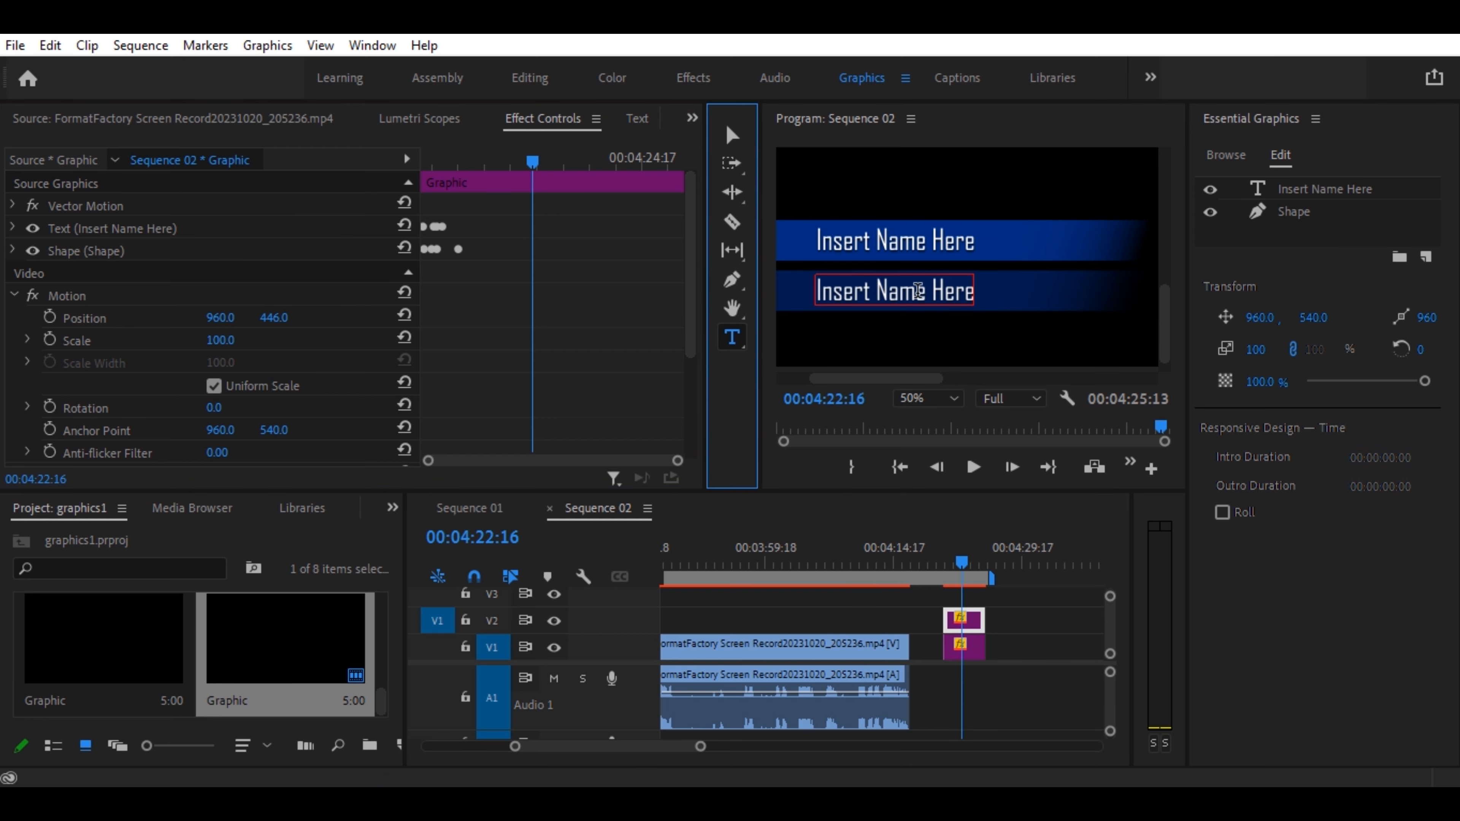
pyautogui.hotkey('ctrl', 'a')
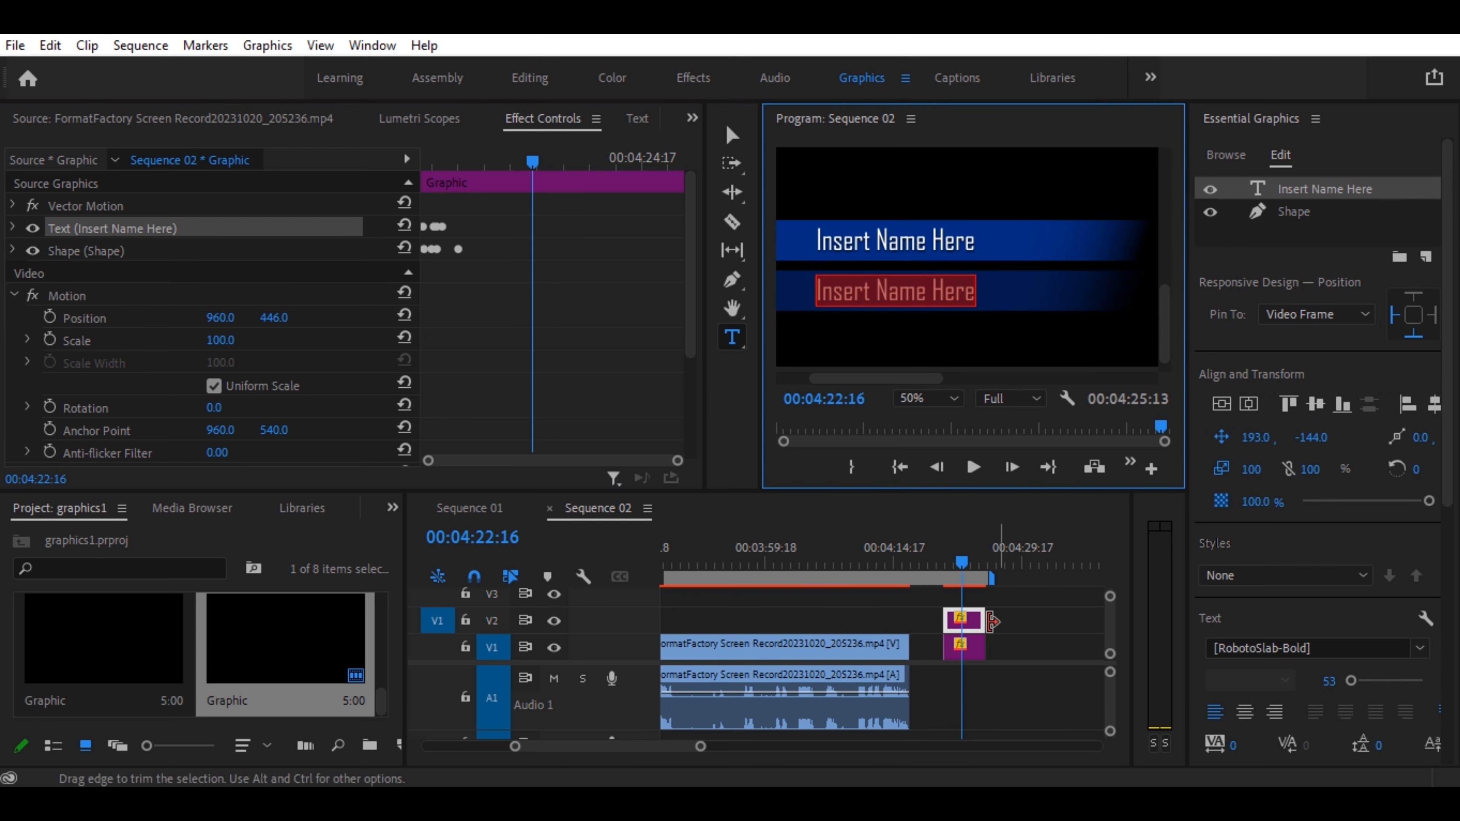
pyautogui.click(1421, 650)
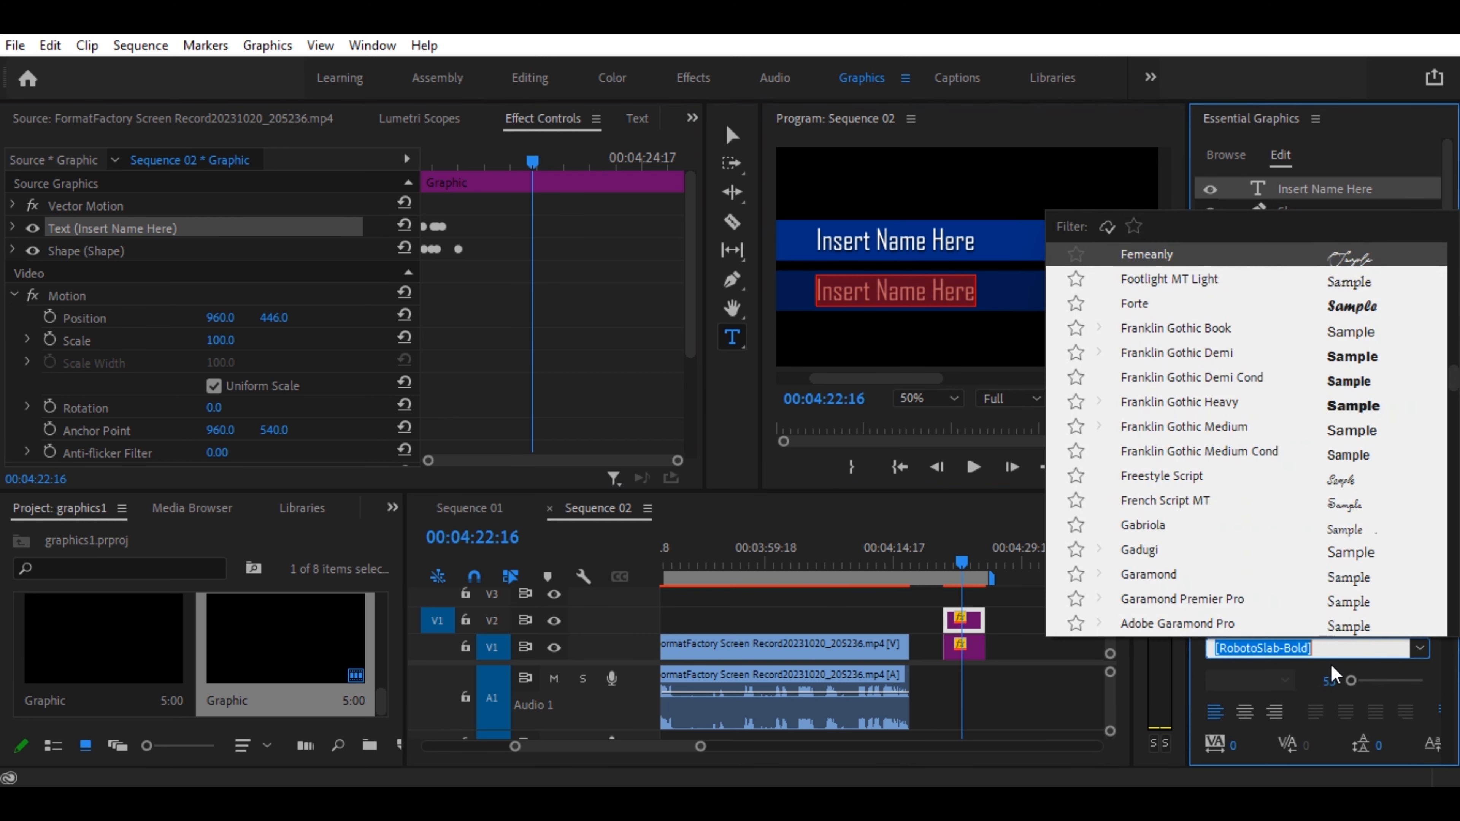
pyautogui.click(1208, 629)
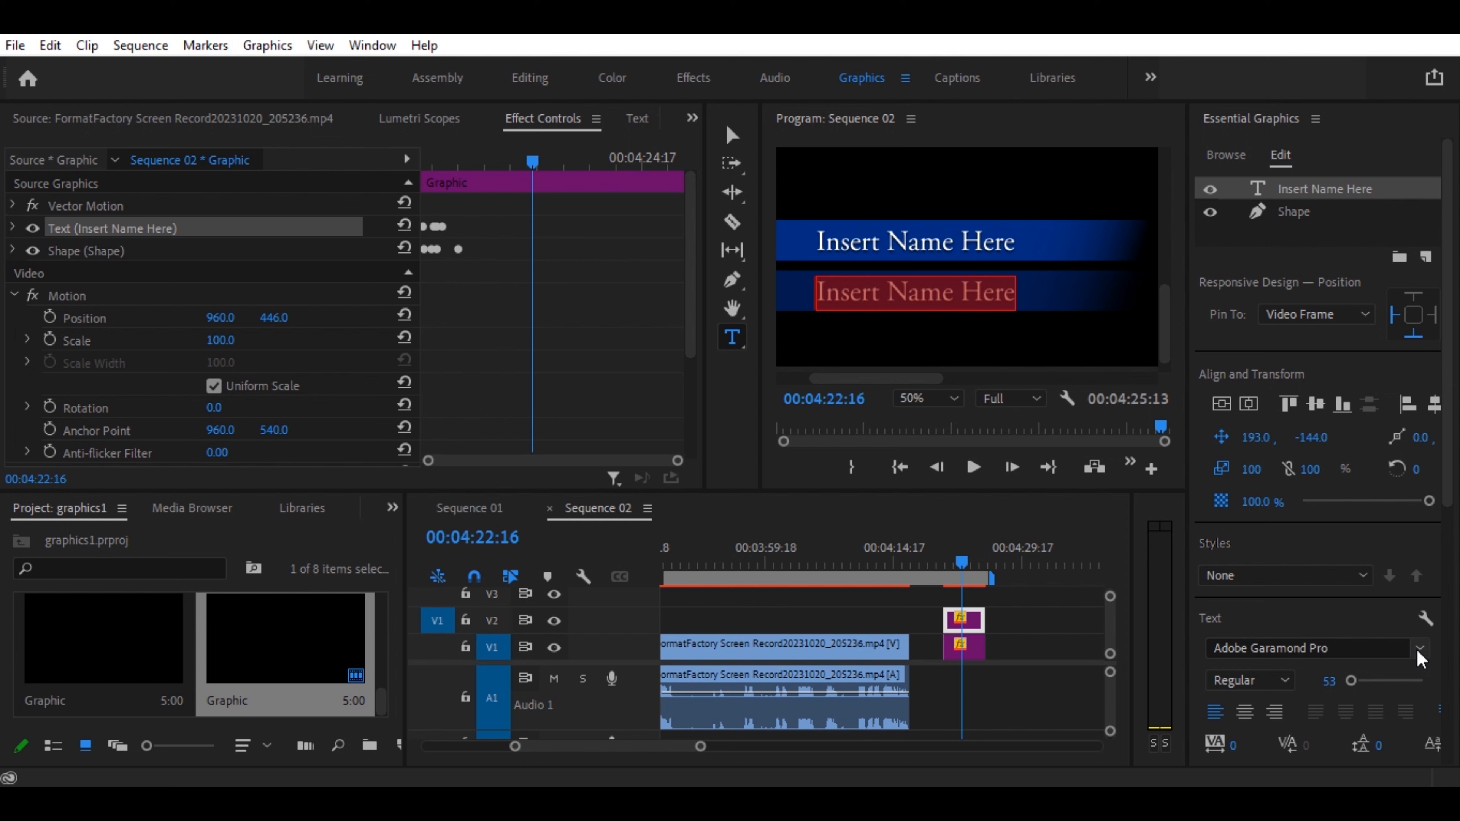
# Step: Change the fill color of the "Insert Name Here" text to red
pyautogui.scroll(-6, 1443, 501)
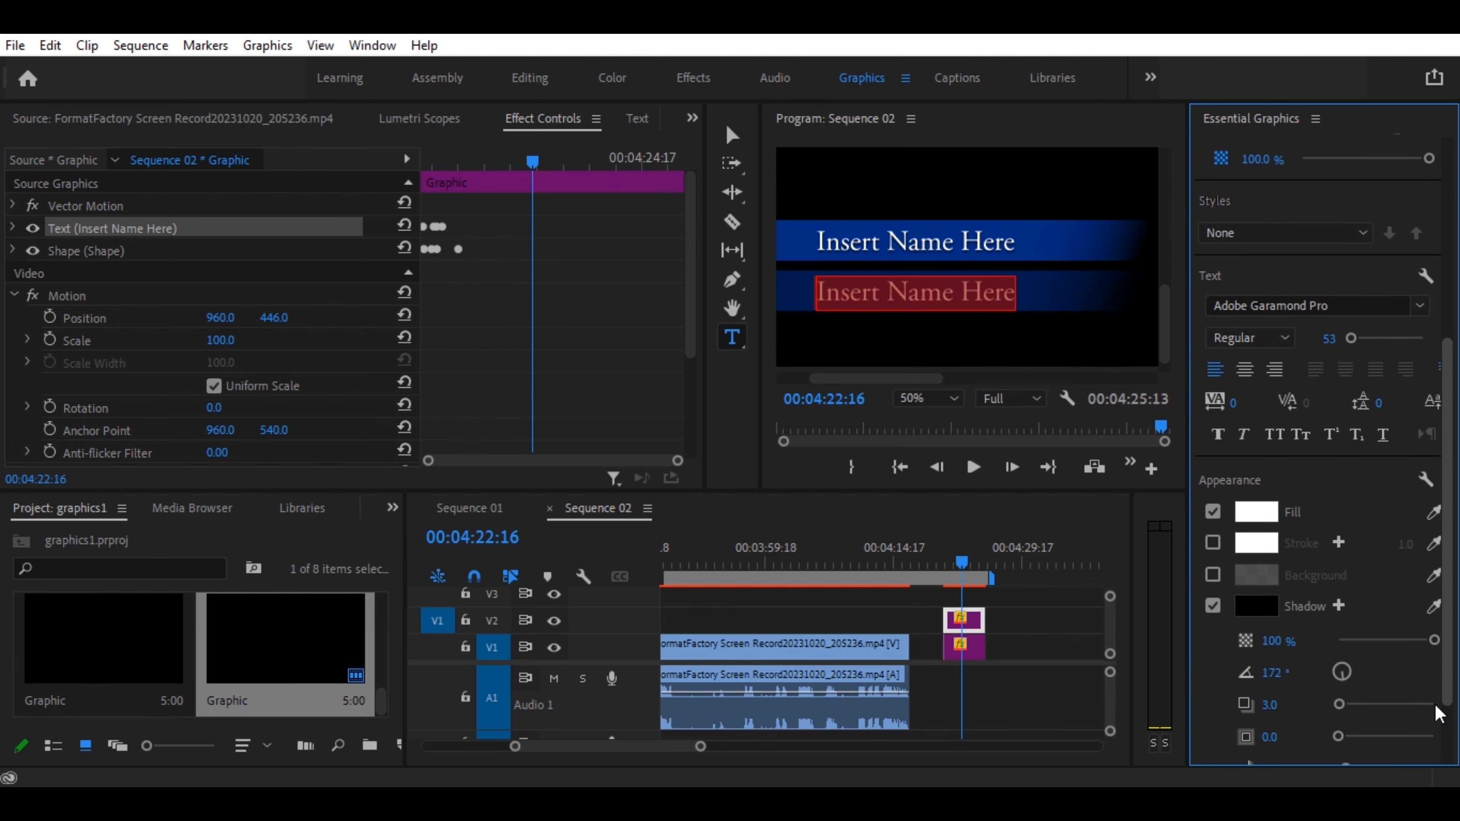
pyautogui.click(1256, 494)
pyautogui.click(719, 553)
pyautogui.click(952, 253)
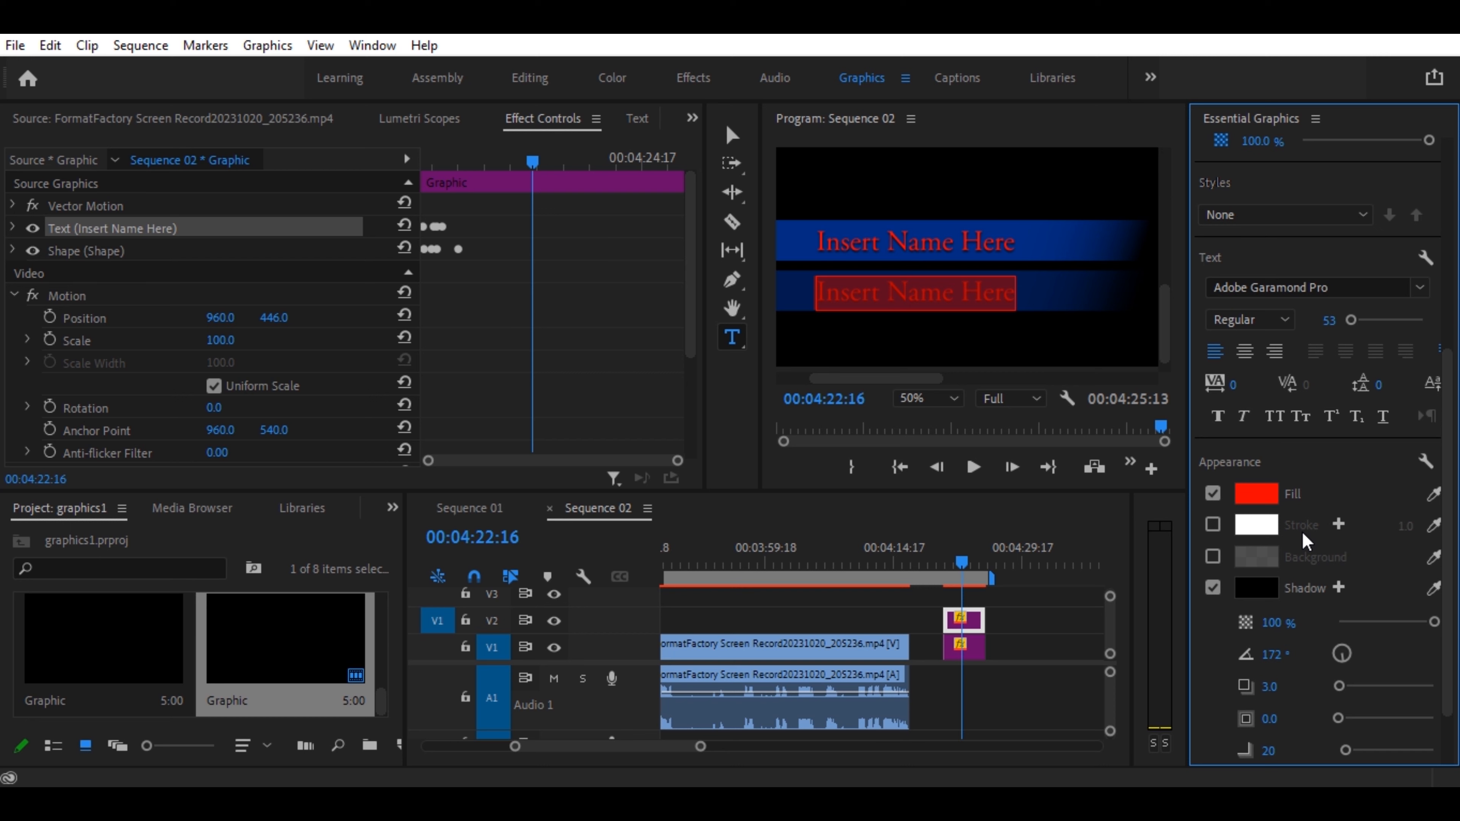
pyautogui.click(267, 47)
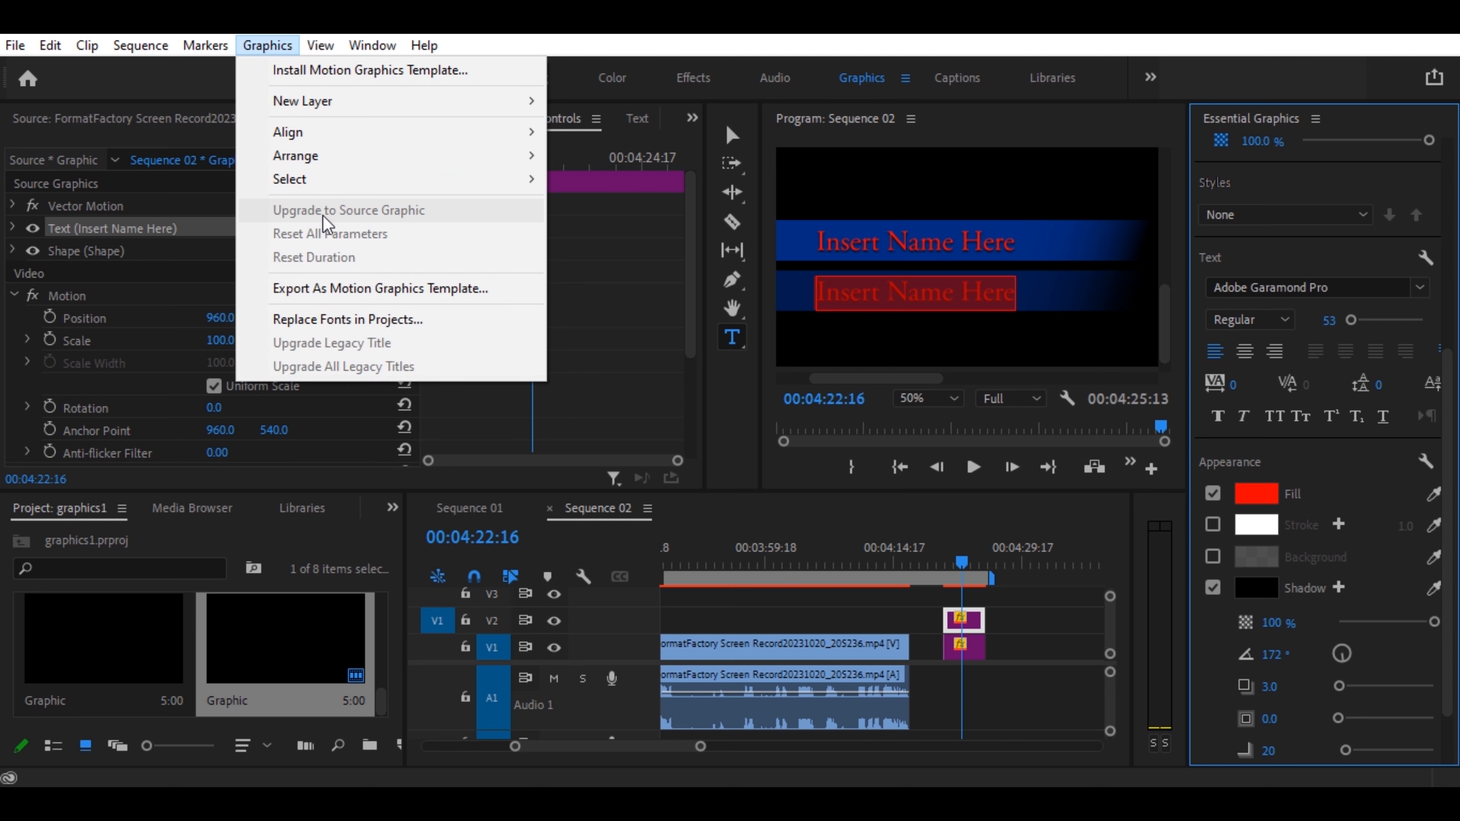